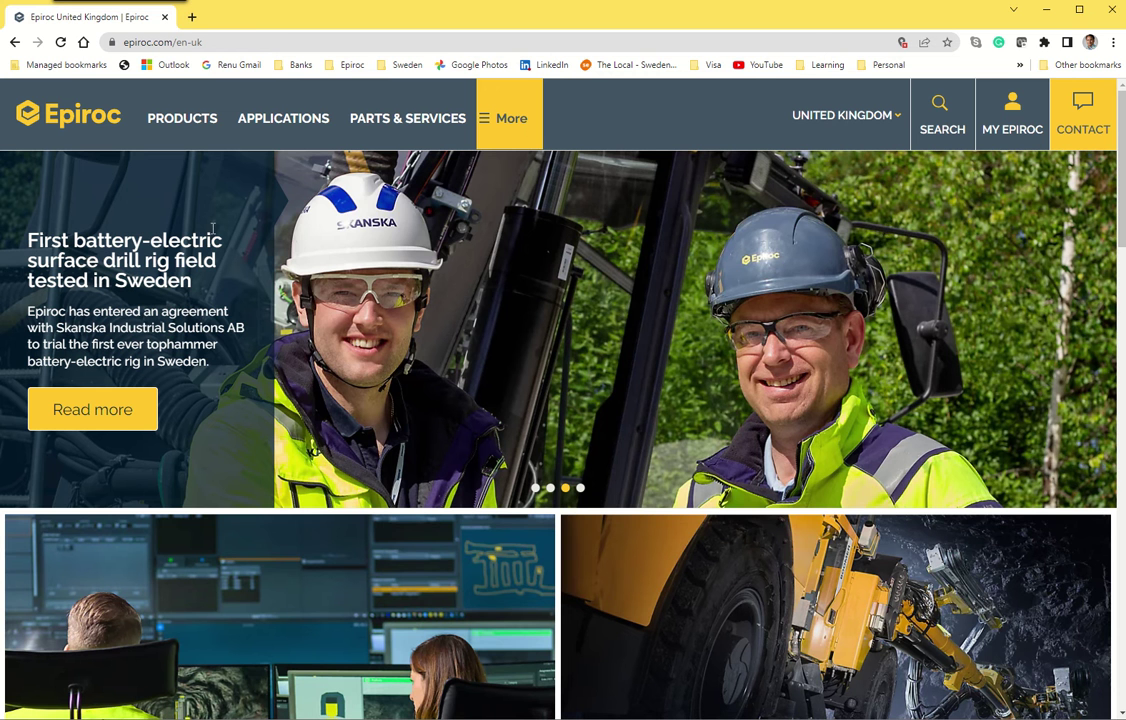
Open the Rock drilling tool selector/configurator from Epiroc's Rock drilling tools product page.
mouse_move(176, 126)
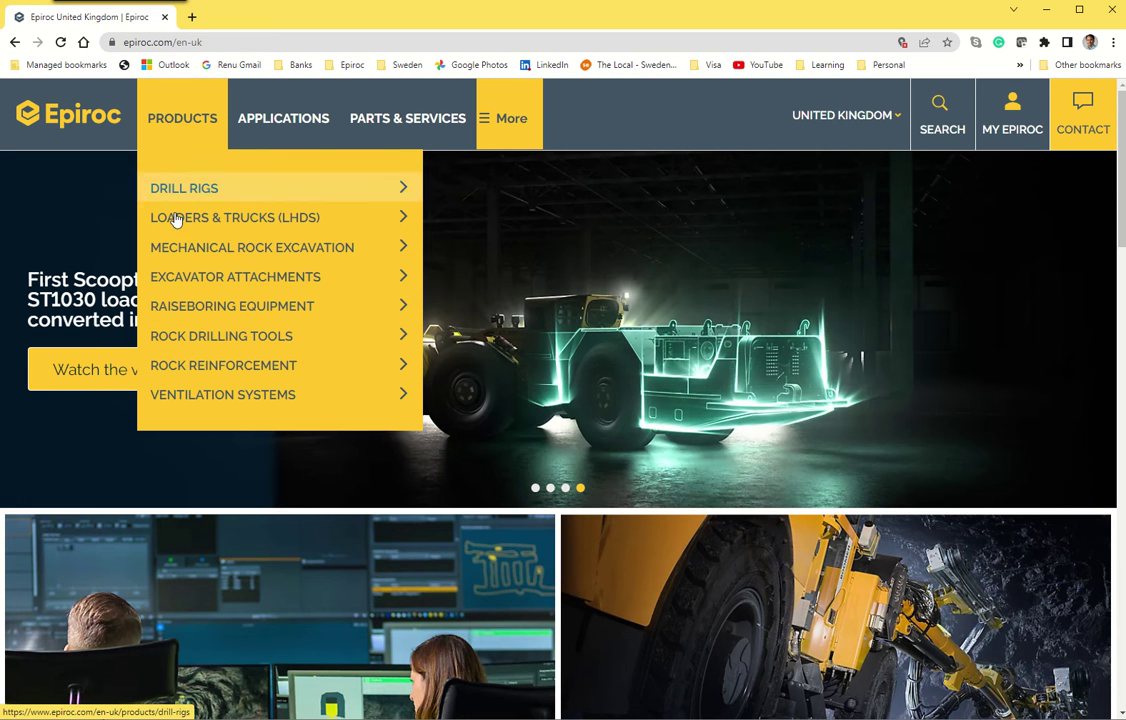
click(176, 338)
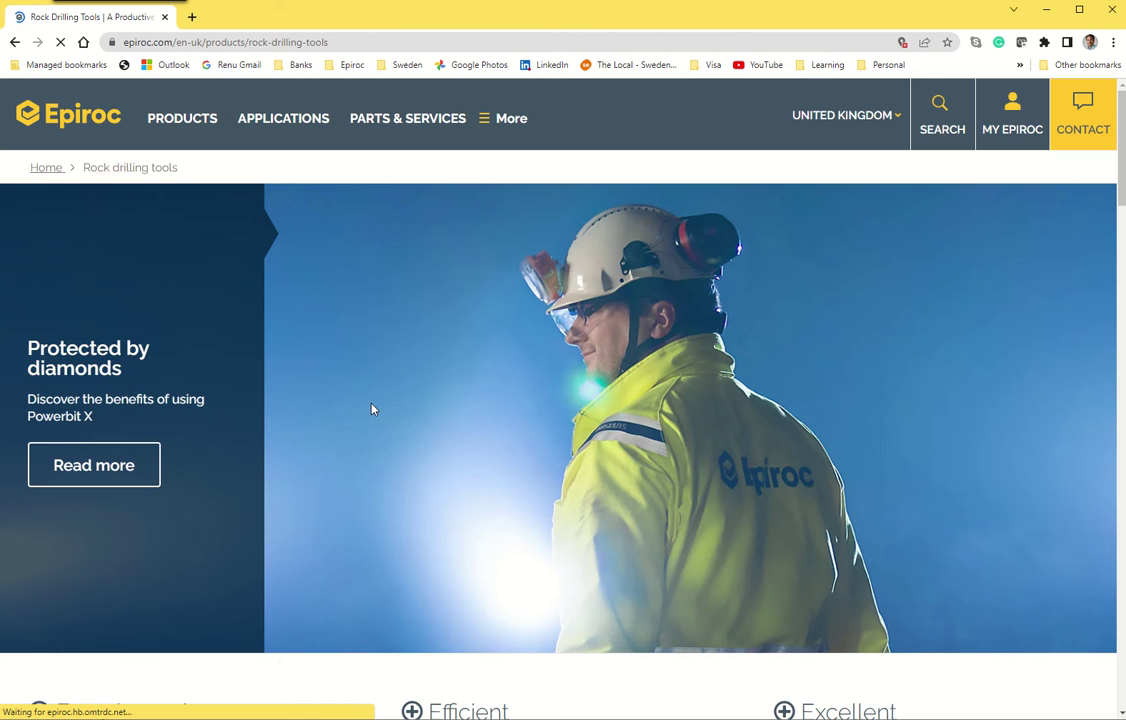
scroll(371, 408, down, 4)
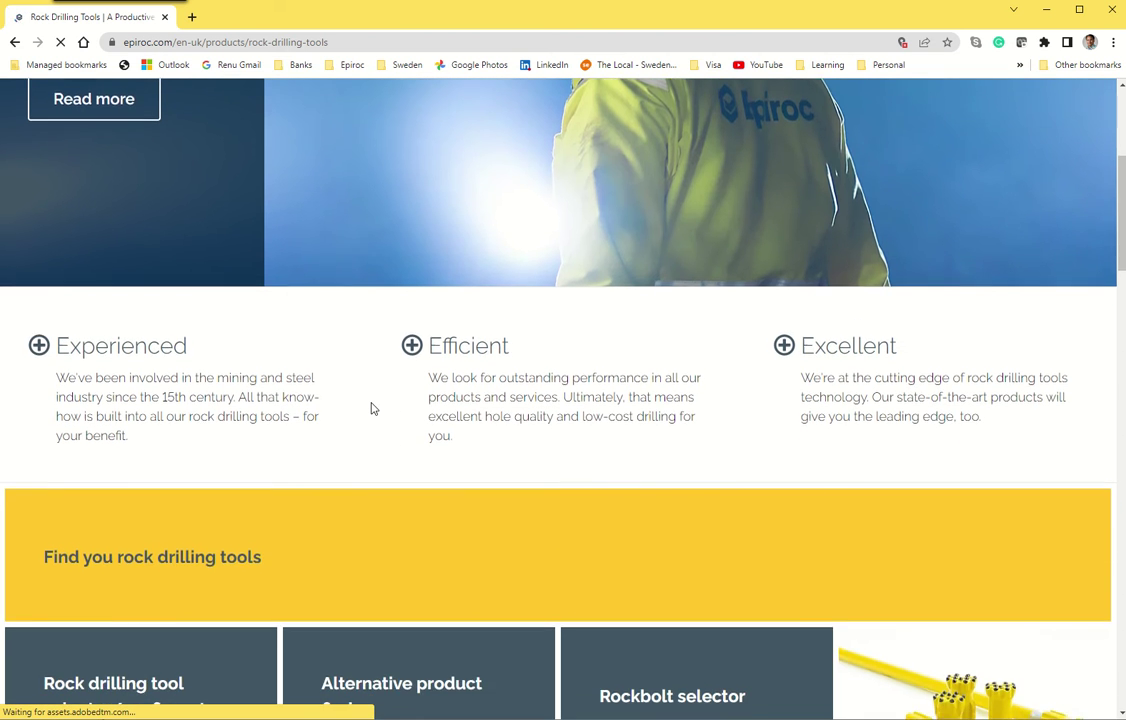
scroll(371, 408, down, 3)
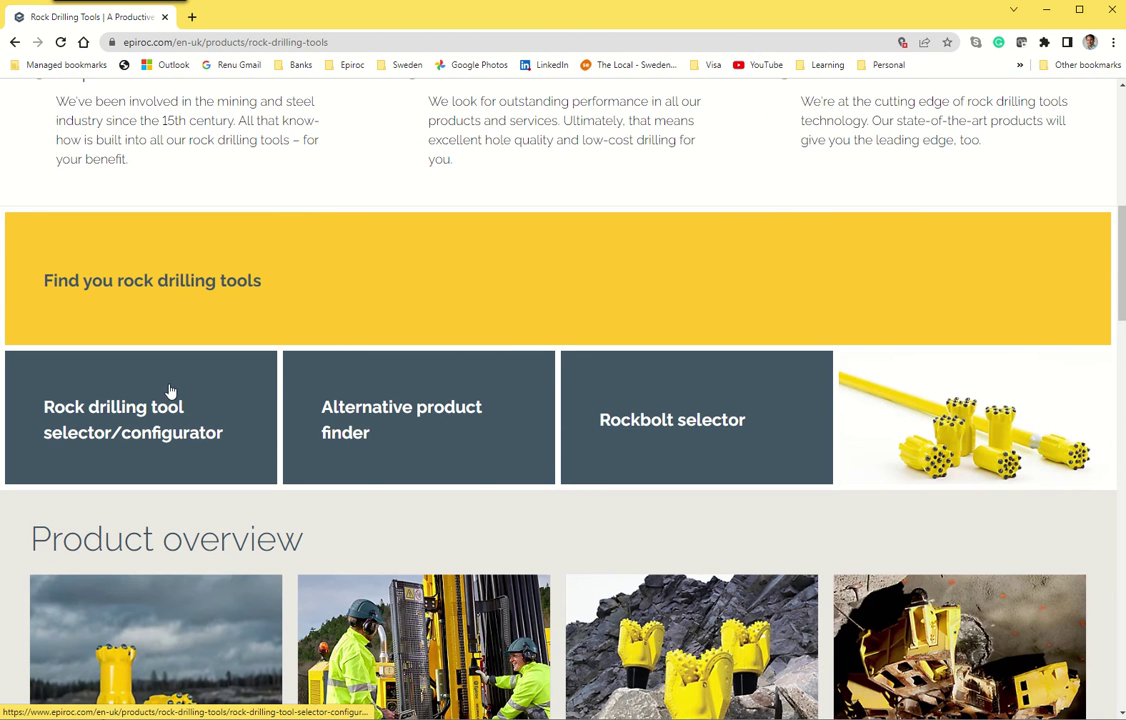
click(121, 454)
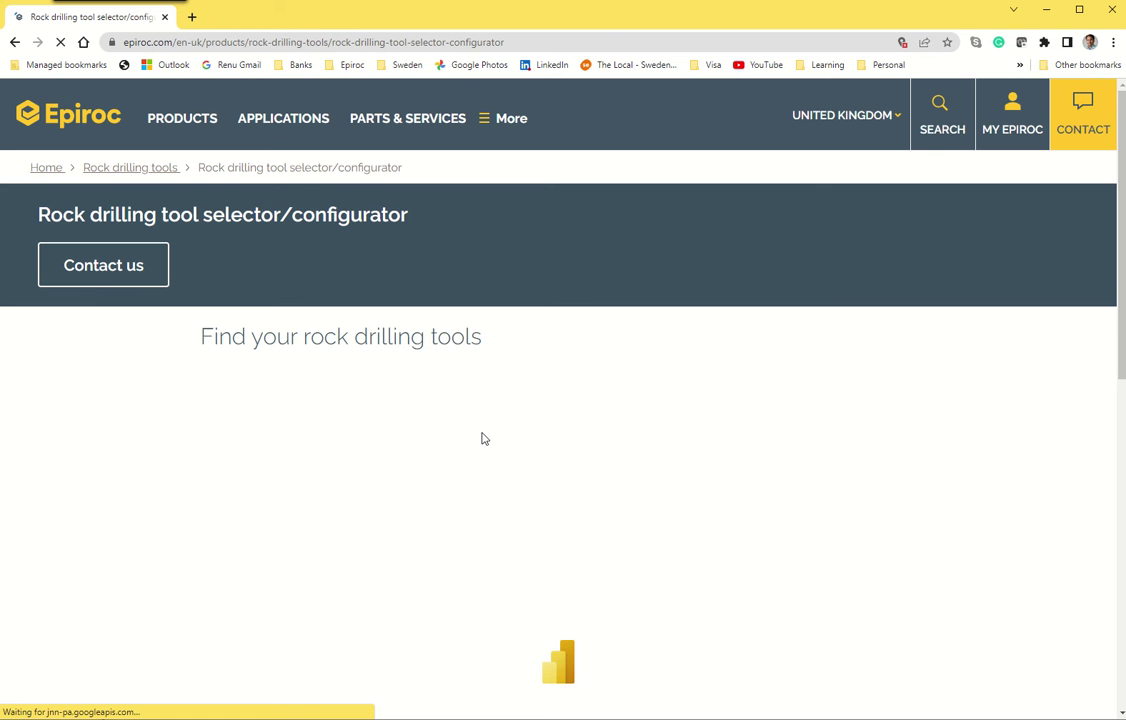
scroll(481, 439, down, 3)
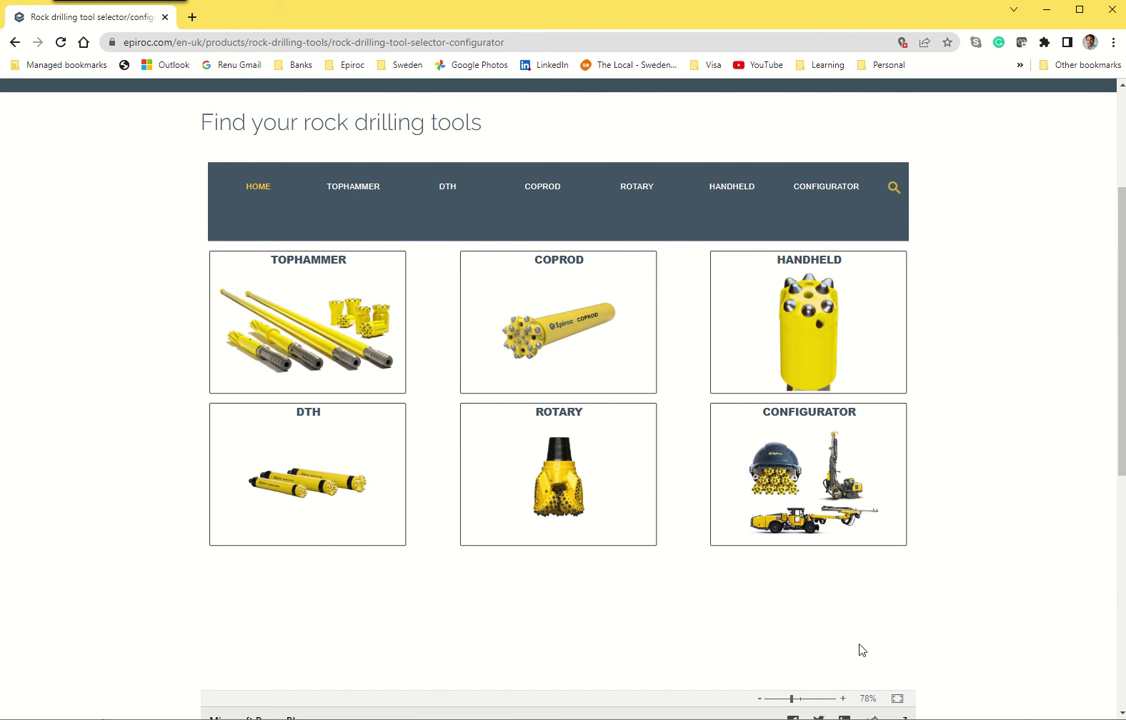
View the tool selector report in full screen and return to the normal page view.
scroll(902, 653, down, 1)
click(902, 652)
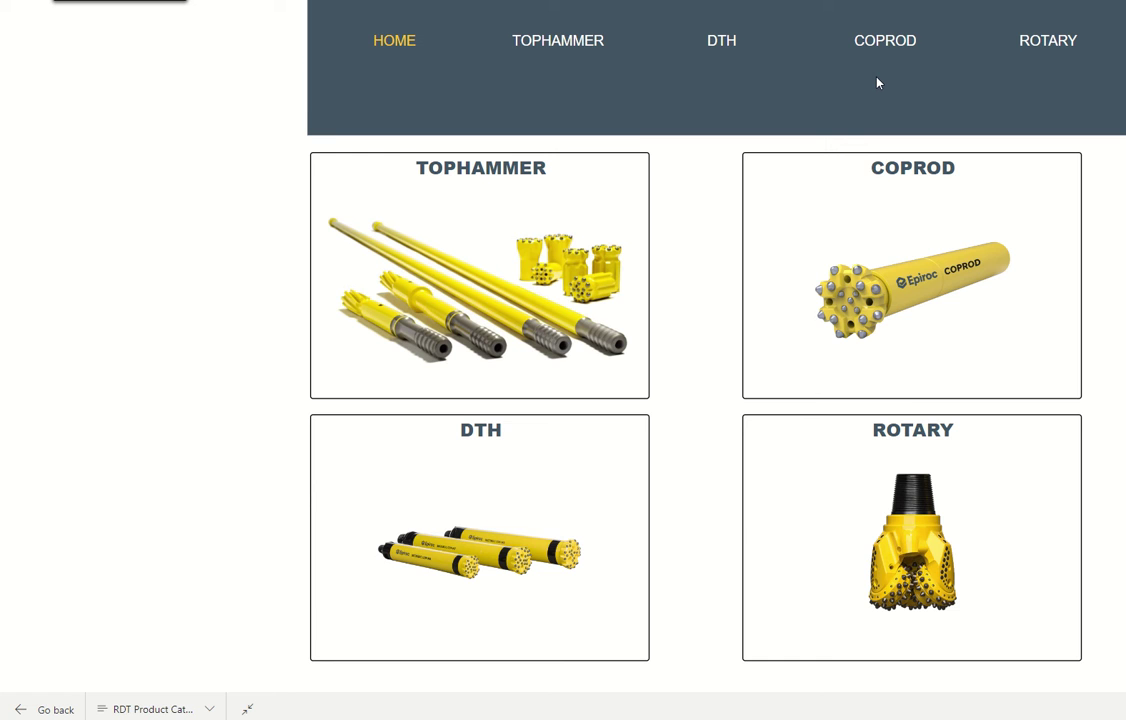
key(Escape)
scroll(958, 370, down, 1)
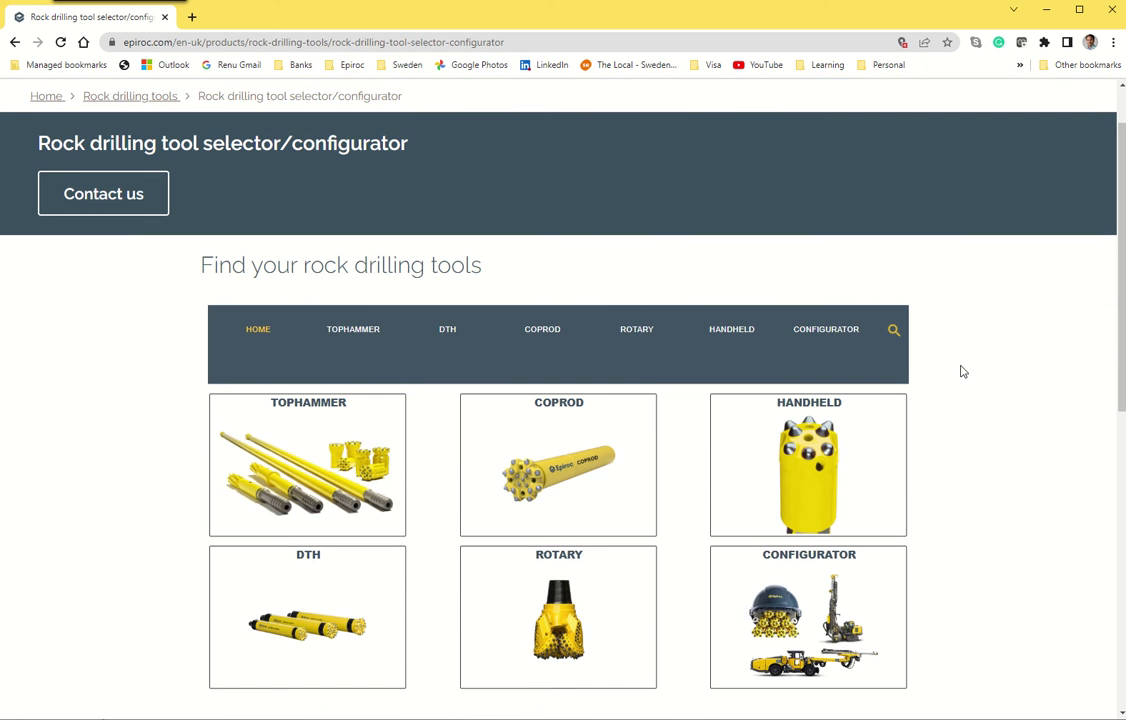
scroll(962, 371, down, 2)
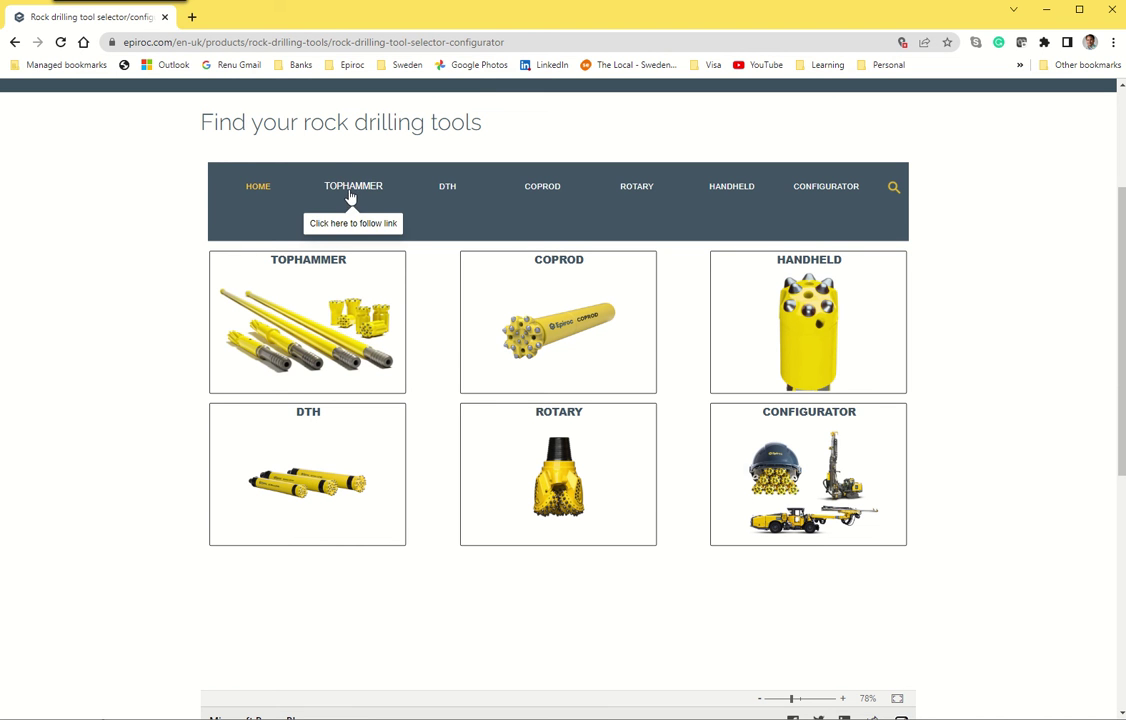
Filter the Tophammer bits by thread R32, diameter 45 mm, Spherical button type and PUG - Flat face front shape.
click(305, 333)
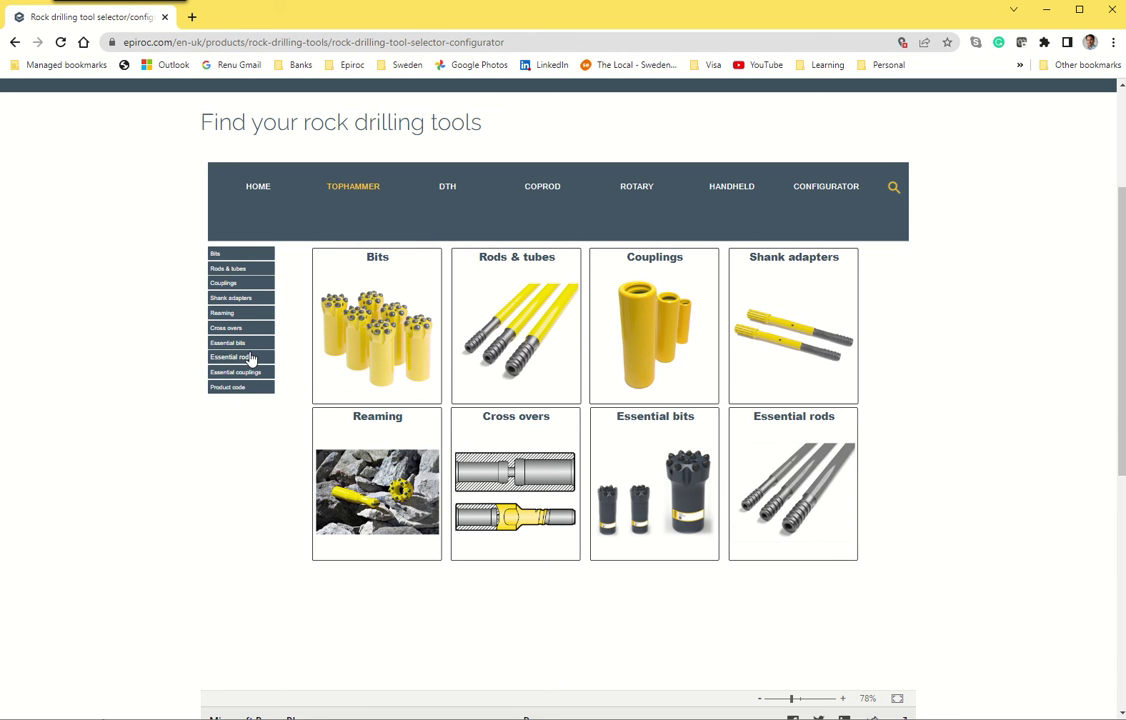
click(380, 335)
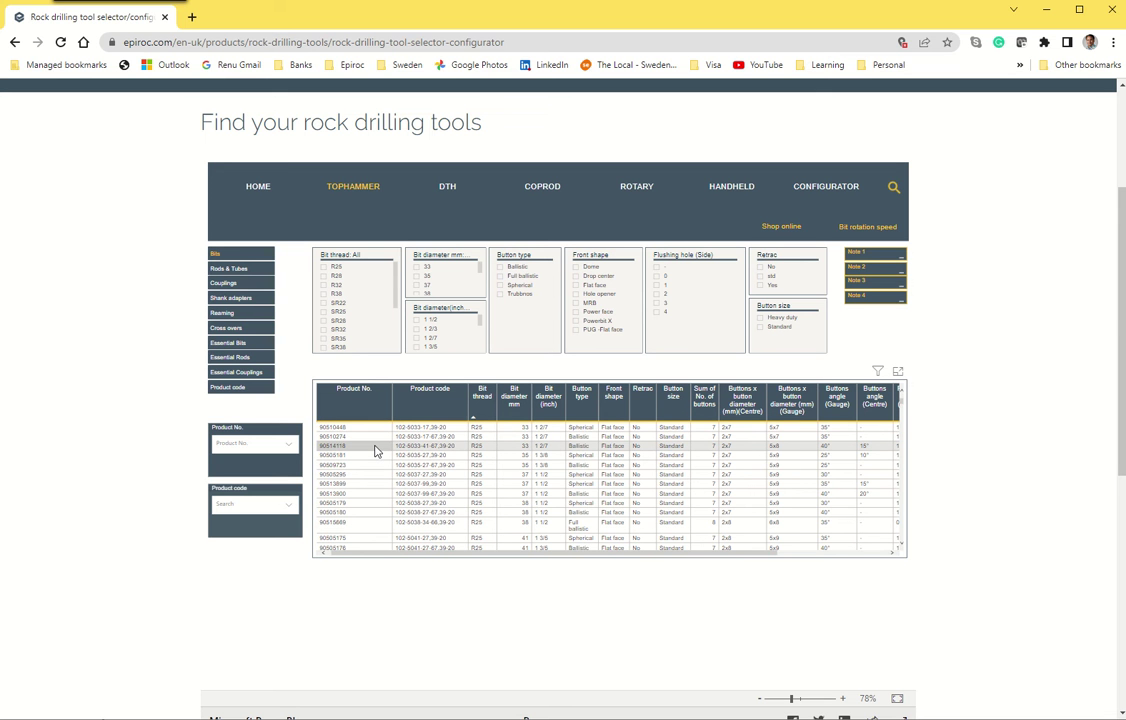
mouse_move(375, 451)
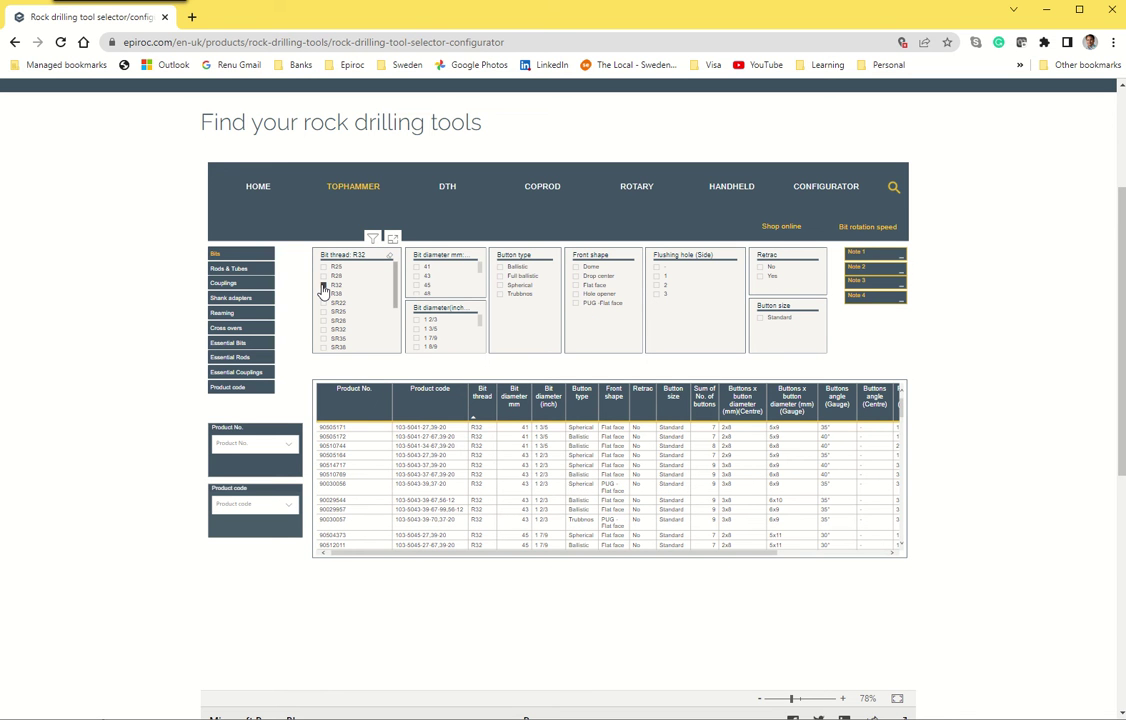
click(417, 287)
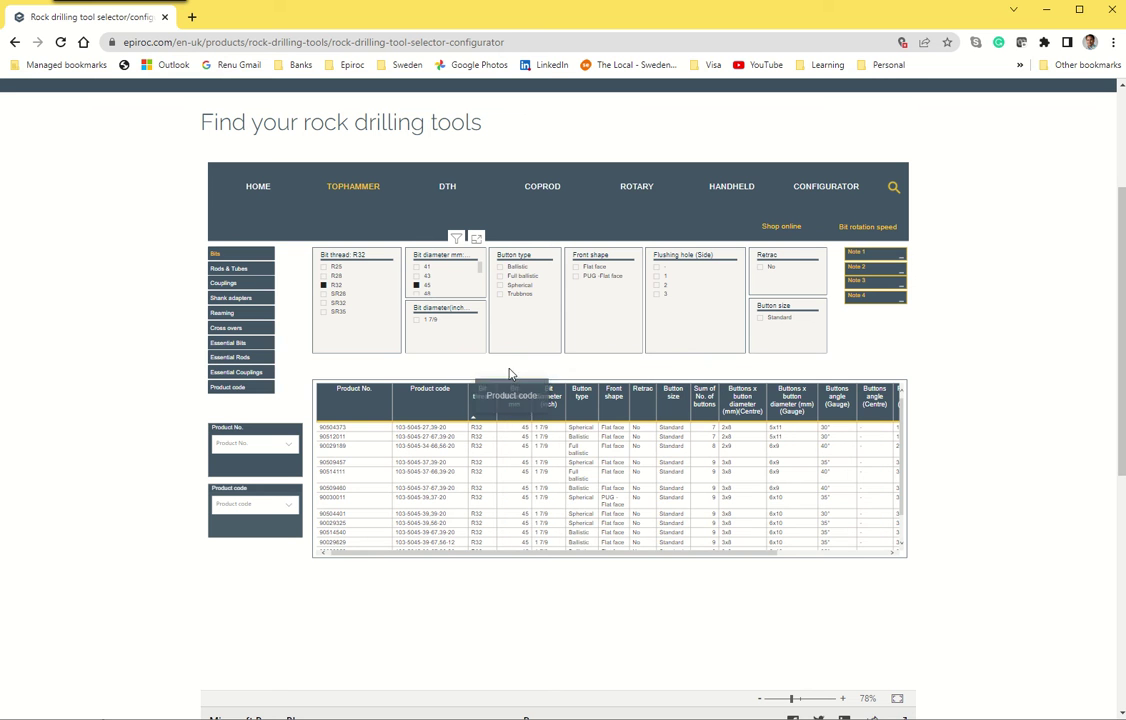
click(500, 286)
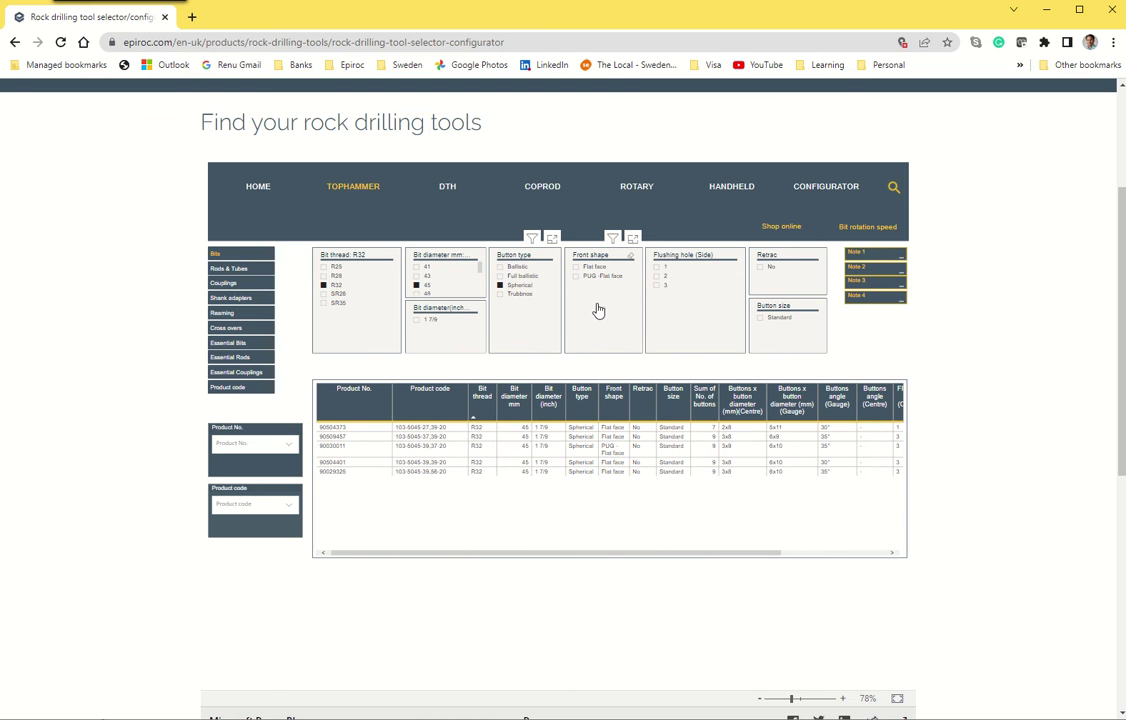
click(576, 278)
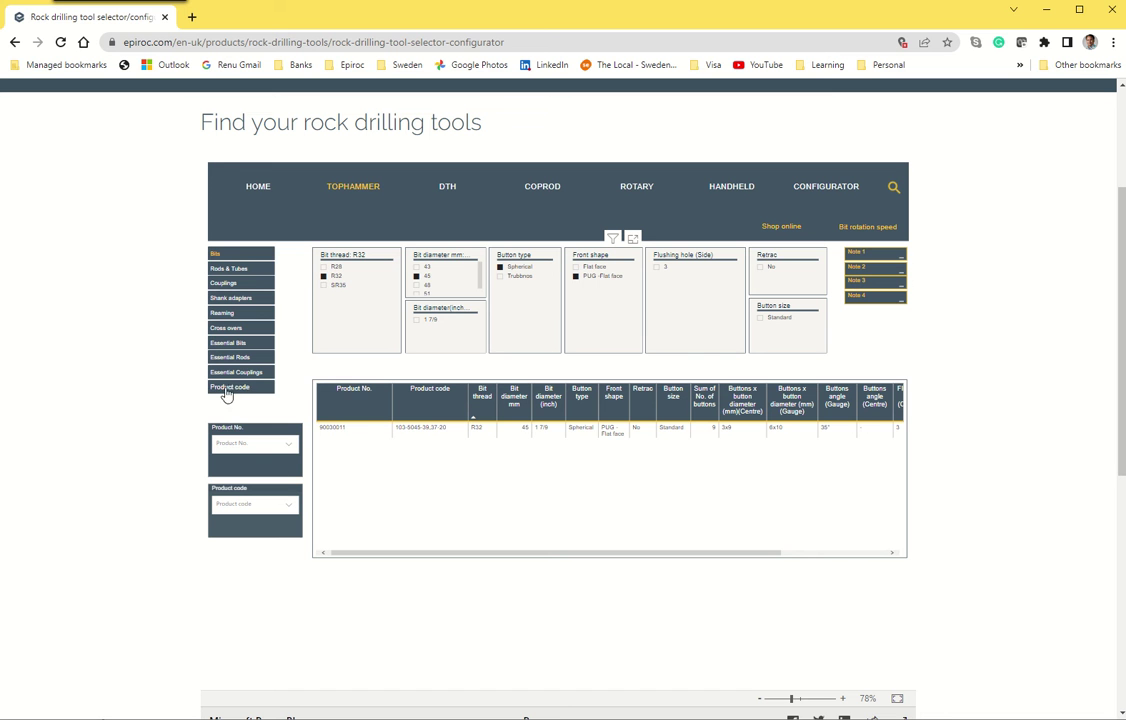
Filter the Tophammer rods & tubes by thread ET51 and length 3630 mm, replace the thread with T-WiZ60 and choose type Speed Rod.
click(236, 272)
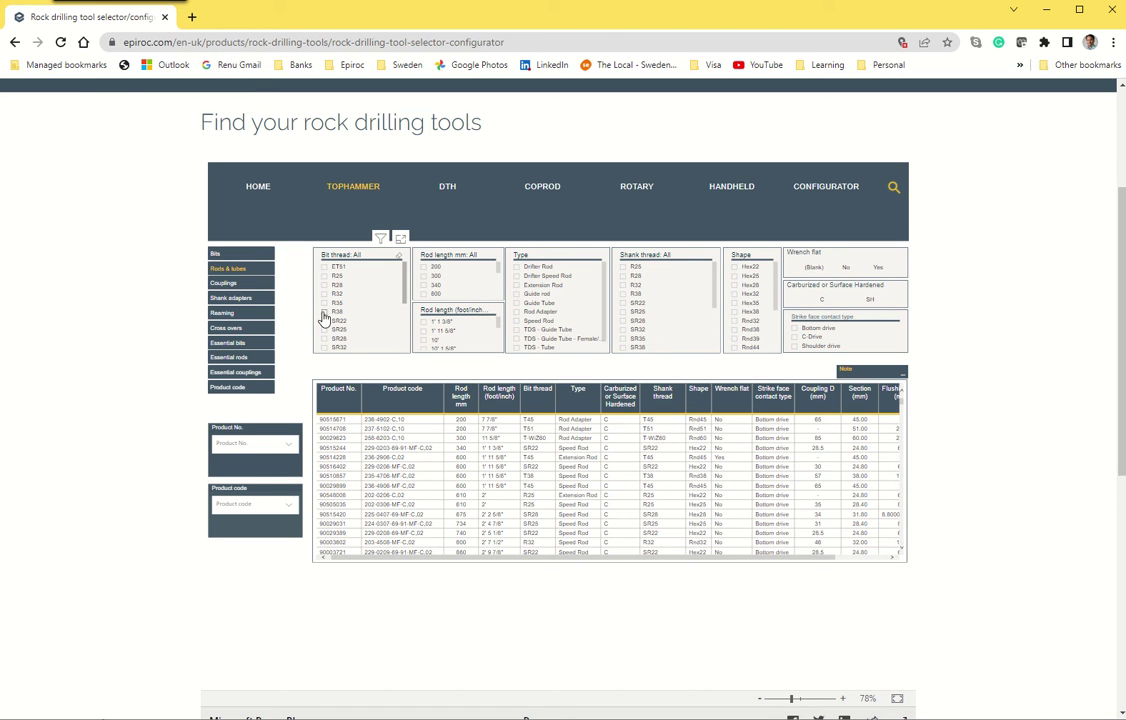
click(324, 267)
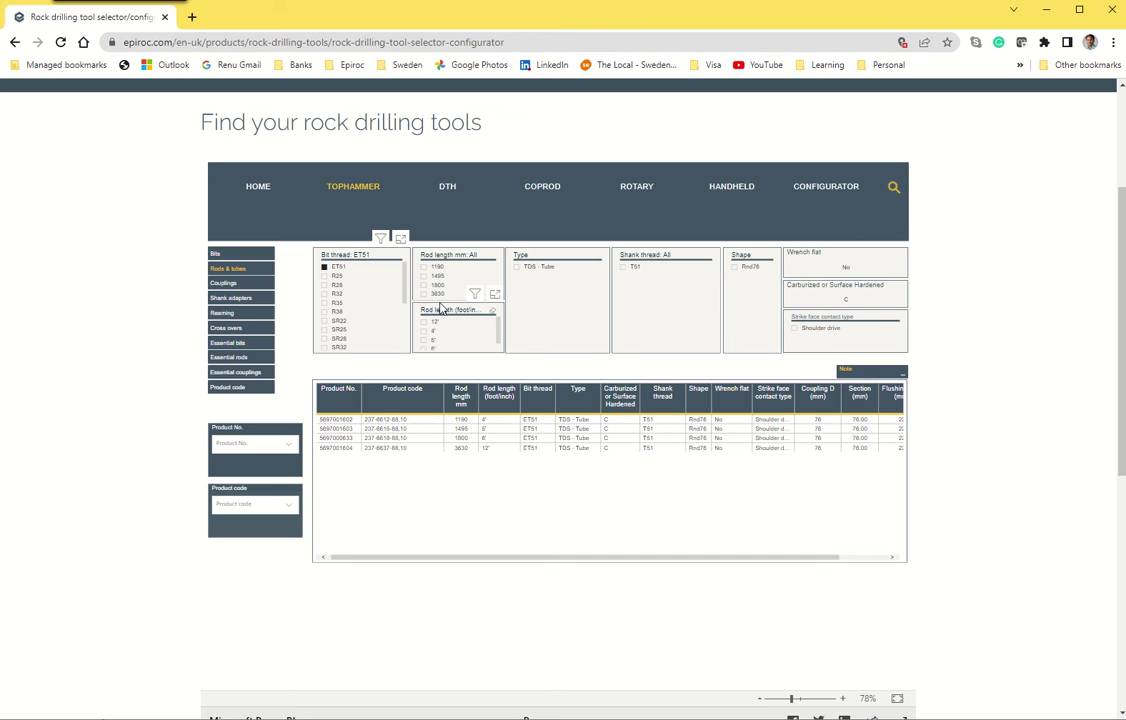
click(423, 295)
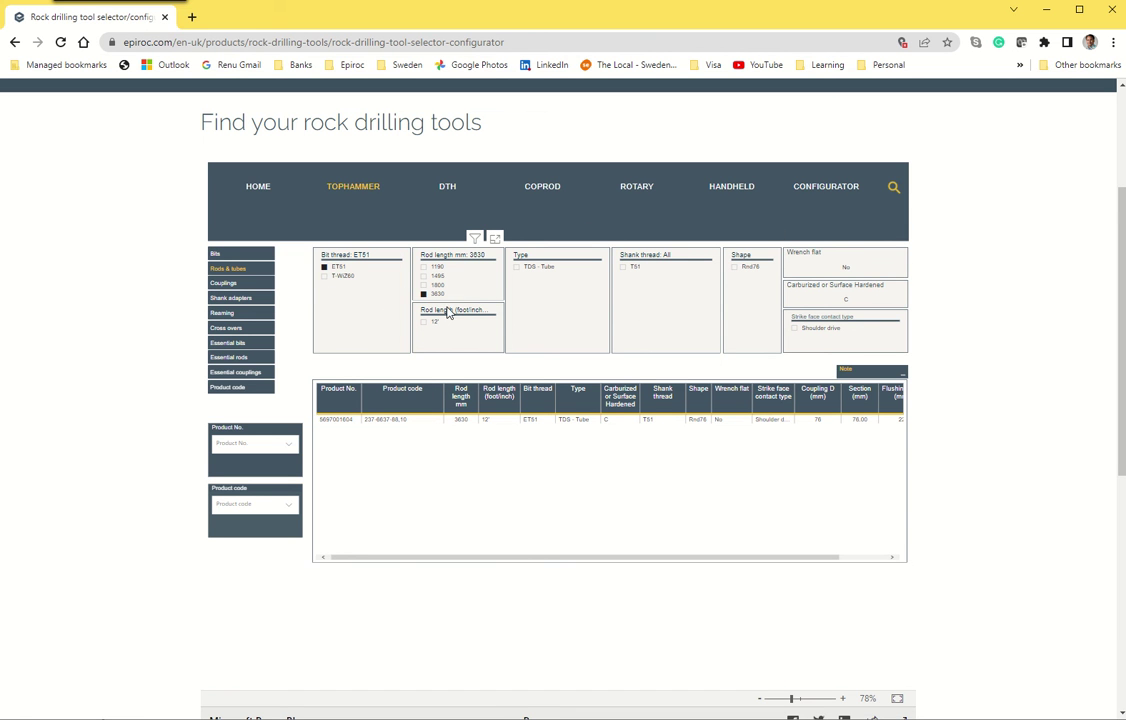
click(332, 276)
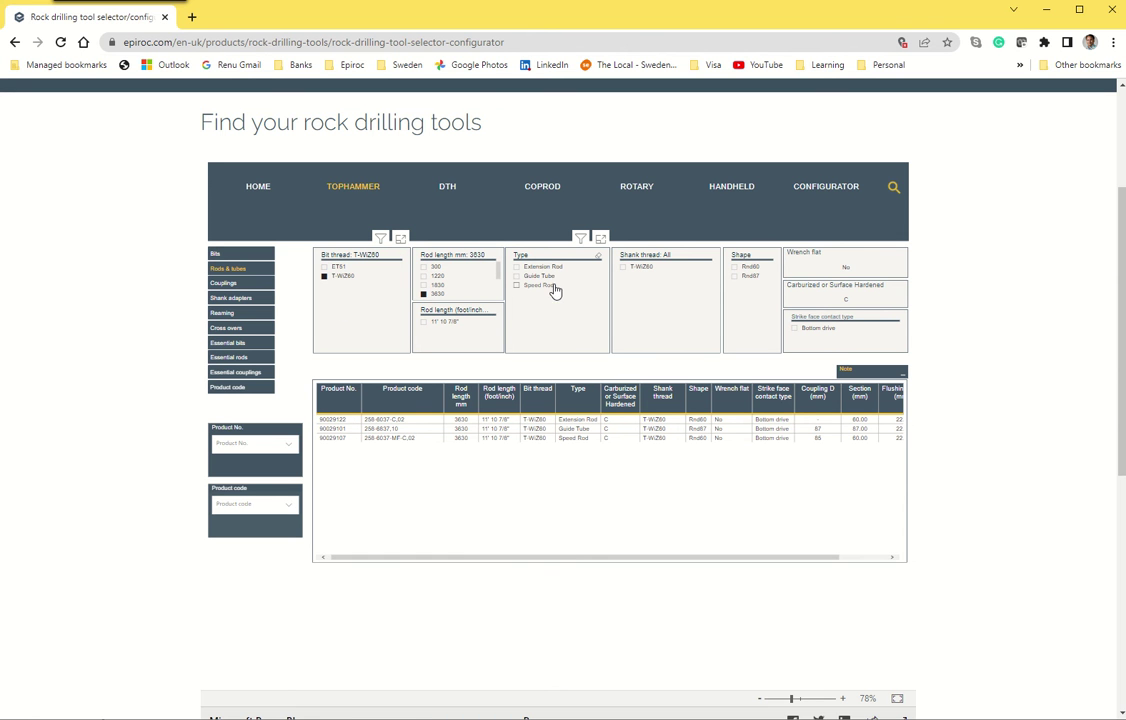
click(518, 286)
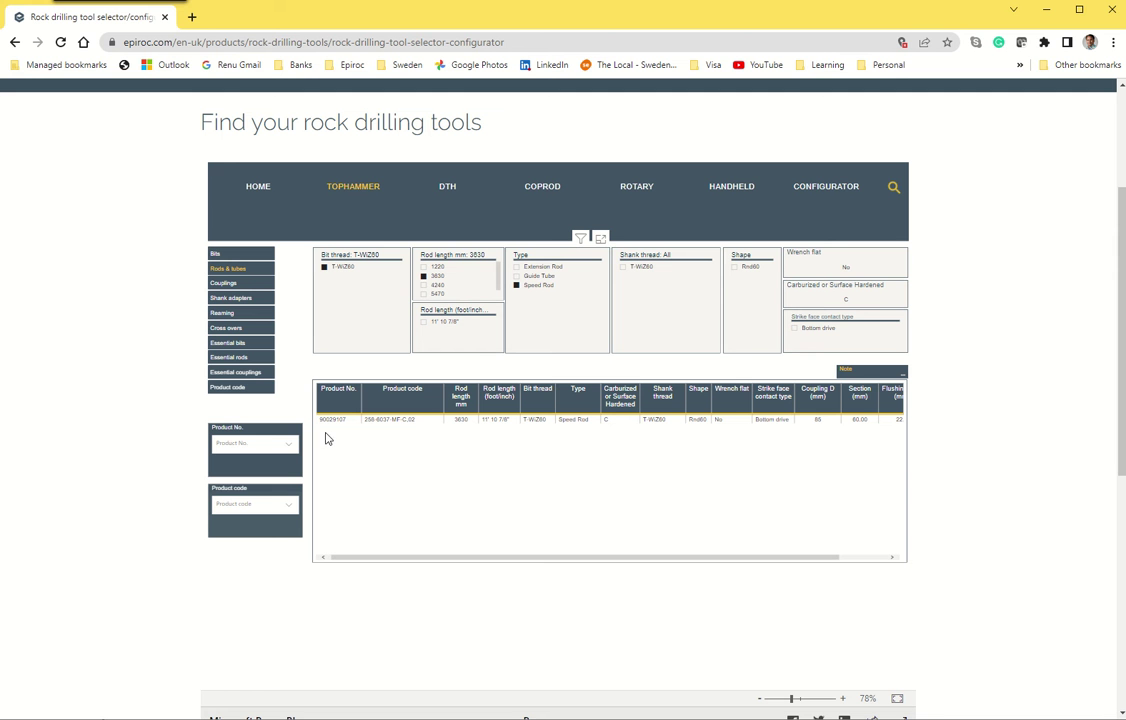
View the Tophammer couplings, the shank adapters and the reaming tools with 12° taper angle.
click(218, 285)
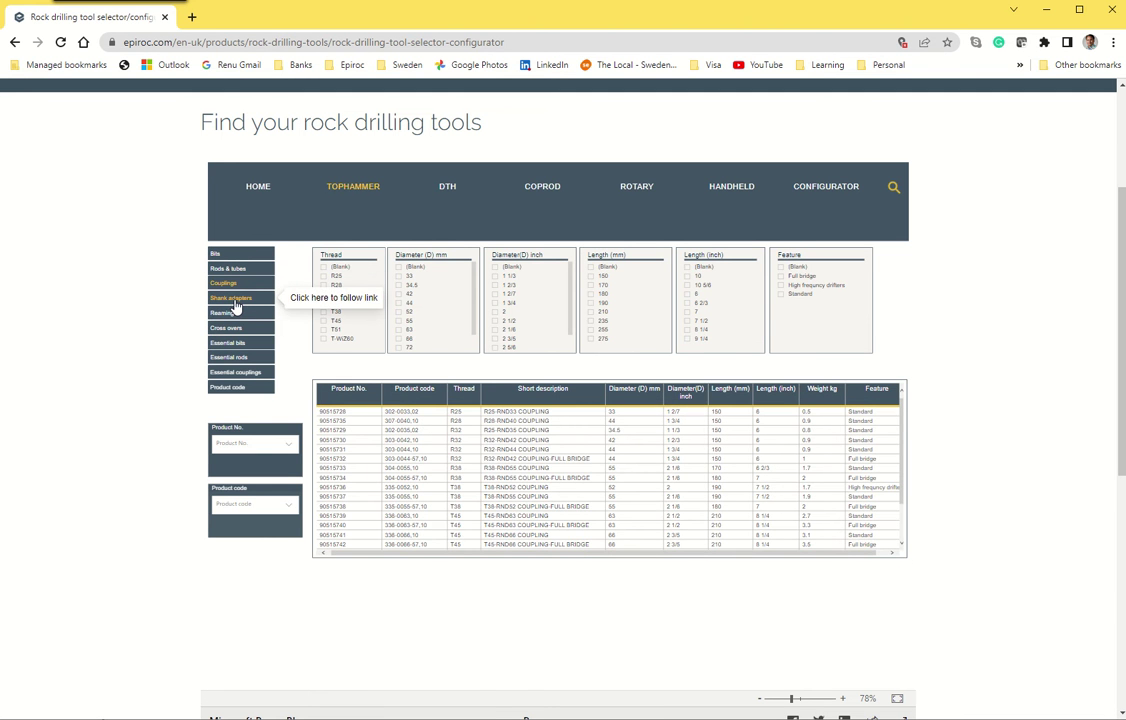
click(235, 300)
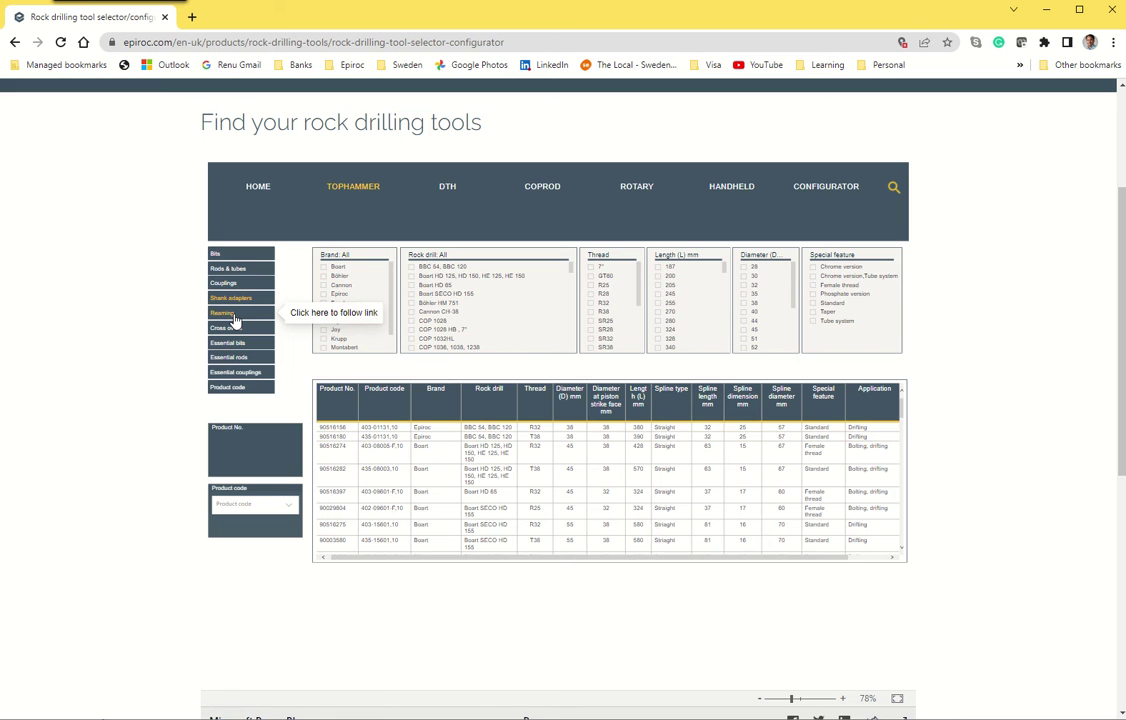
click(234, 316)
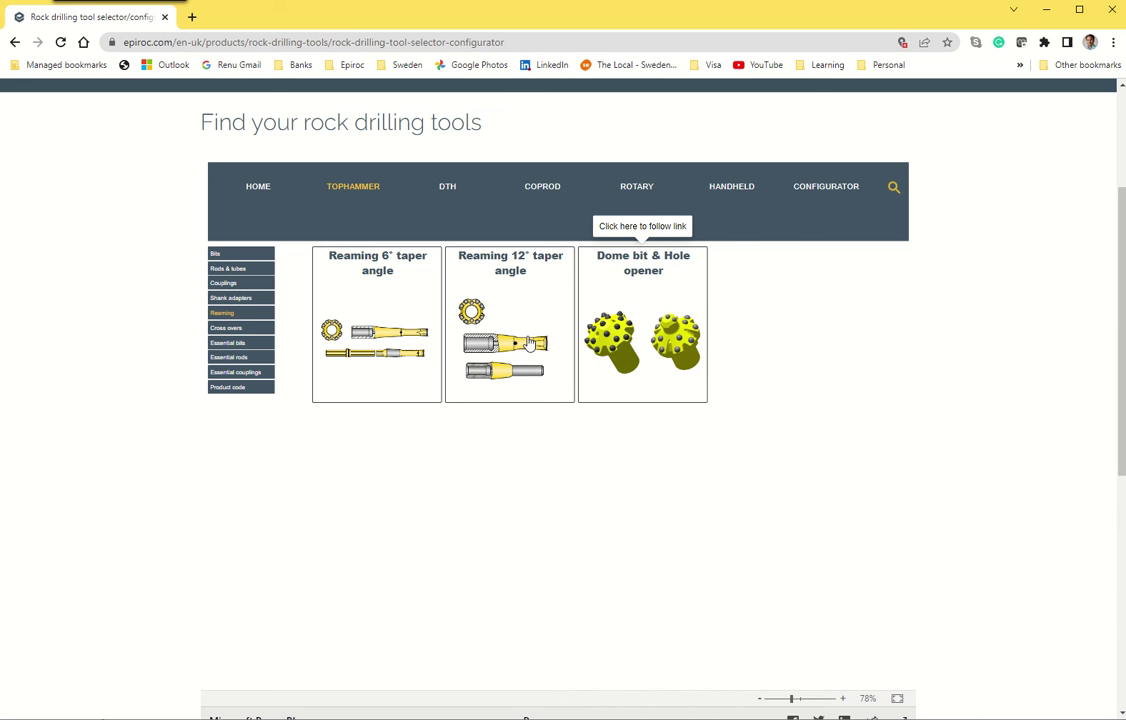
click(497, 325)
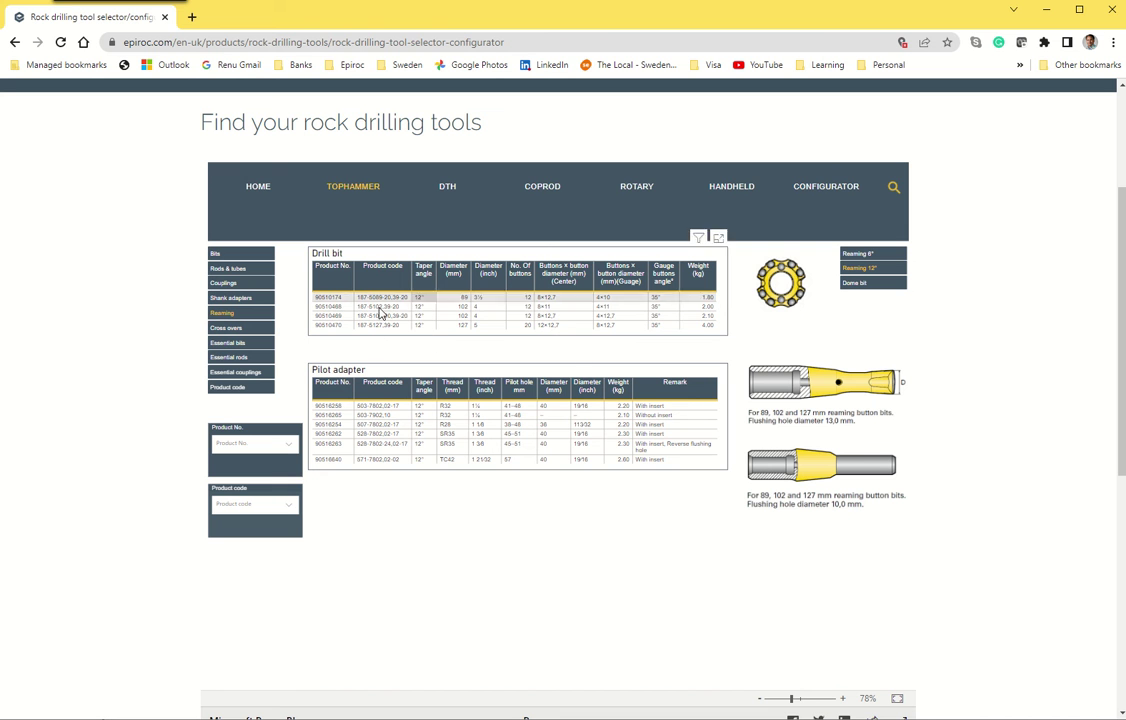
View the Tophammer product code explanations for bits and for rods and tubes.
click(227, 389)
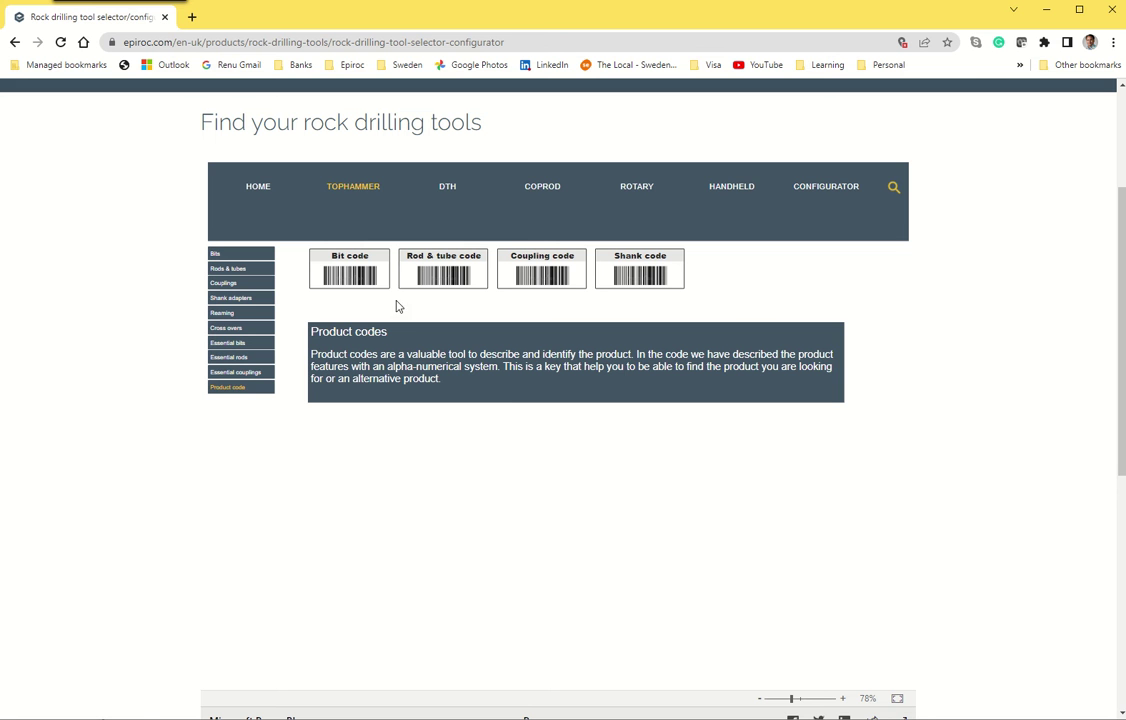
click(350, 279)
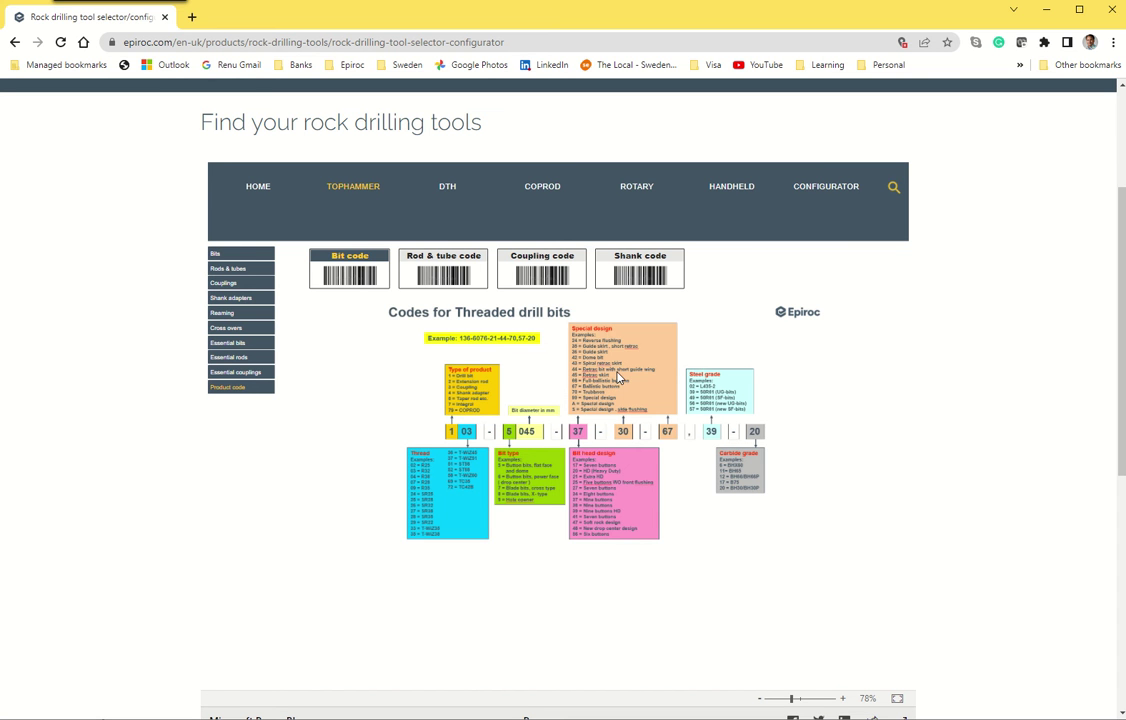
click(455, 278)
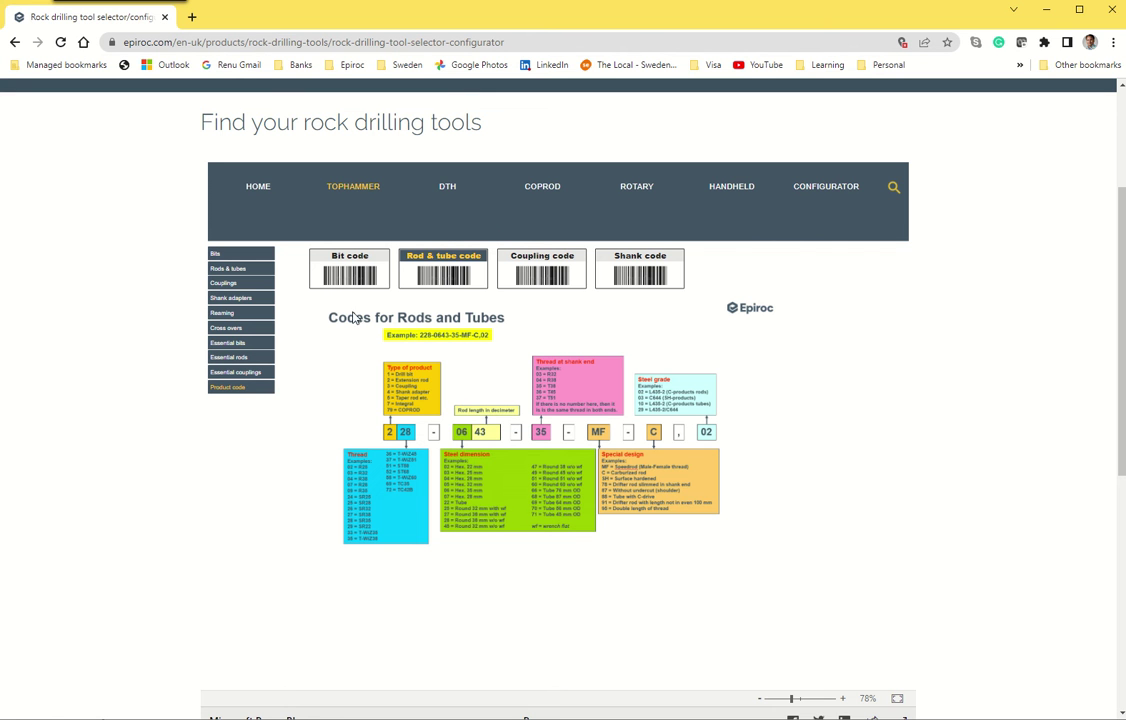
Filter the DTH bits by the COP M6 shank type, FLAT FRONT front shape and 165 mm diameter.
click(443, 190)
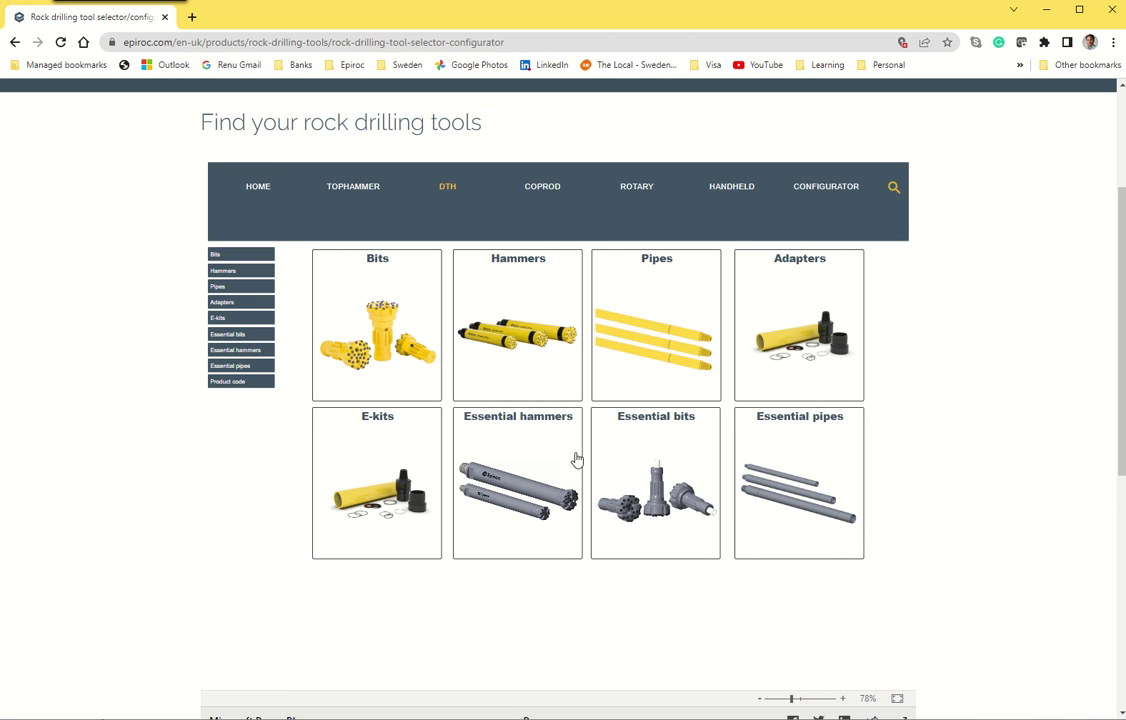
click(387, 338)
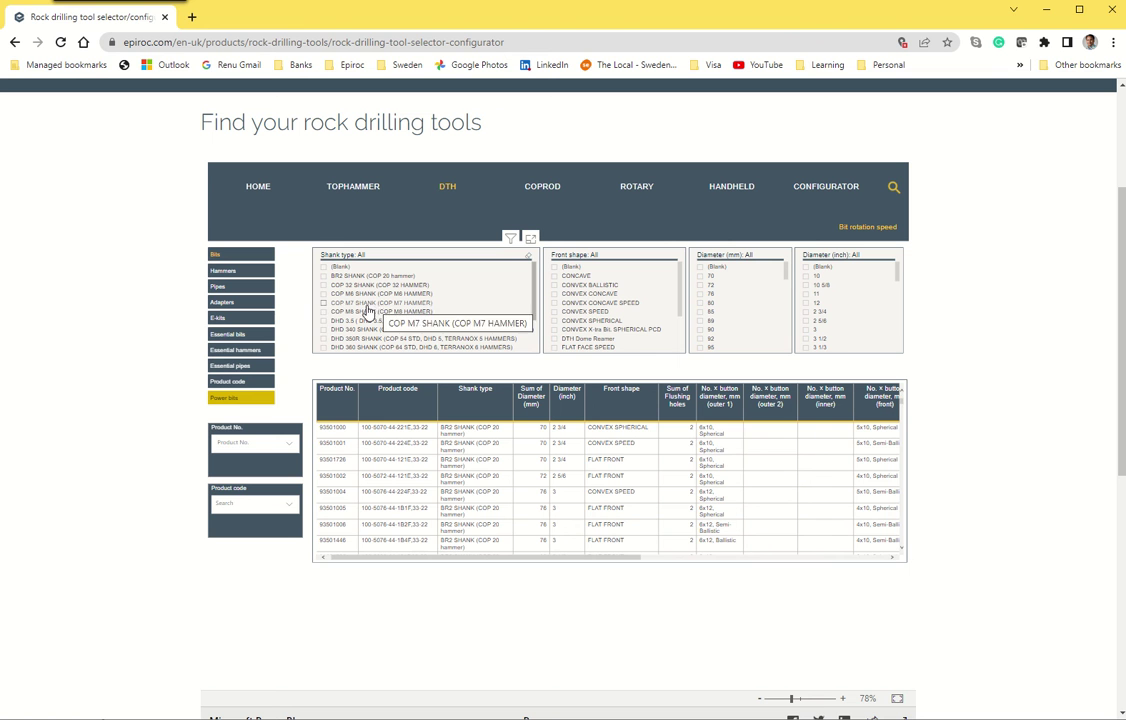
click(323, 294)
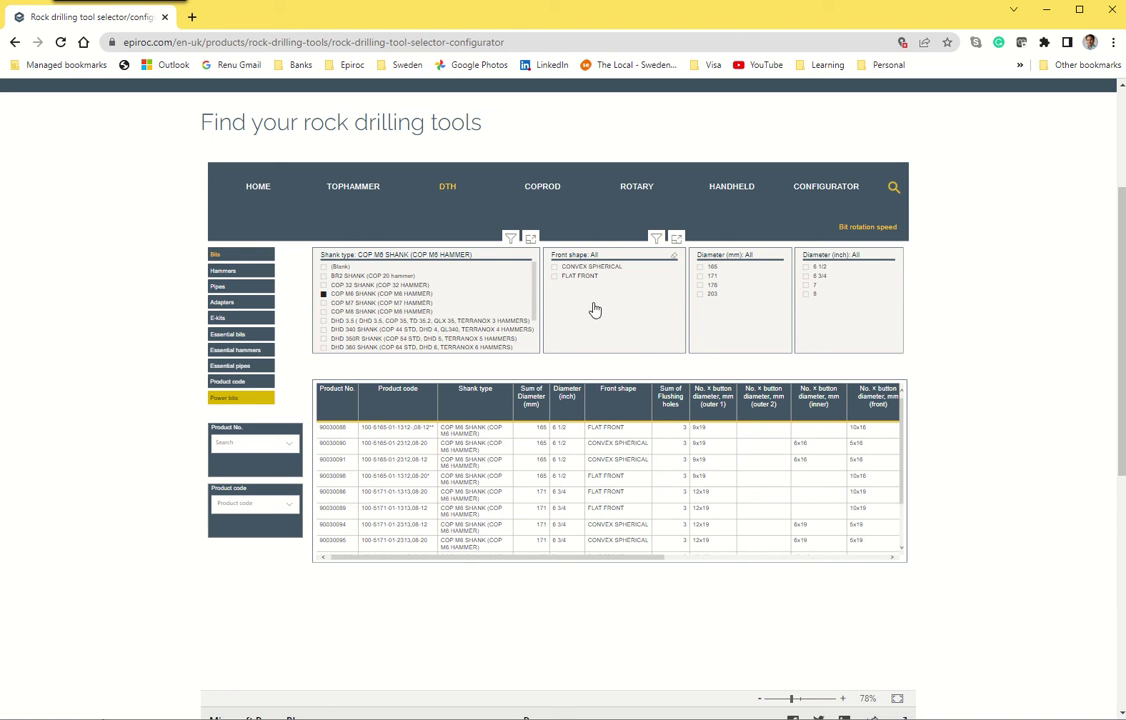
click(565, 277)
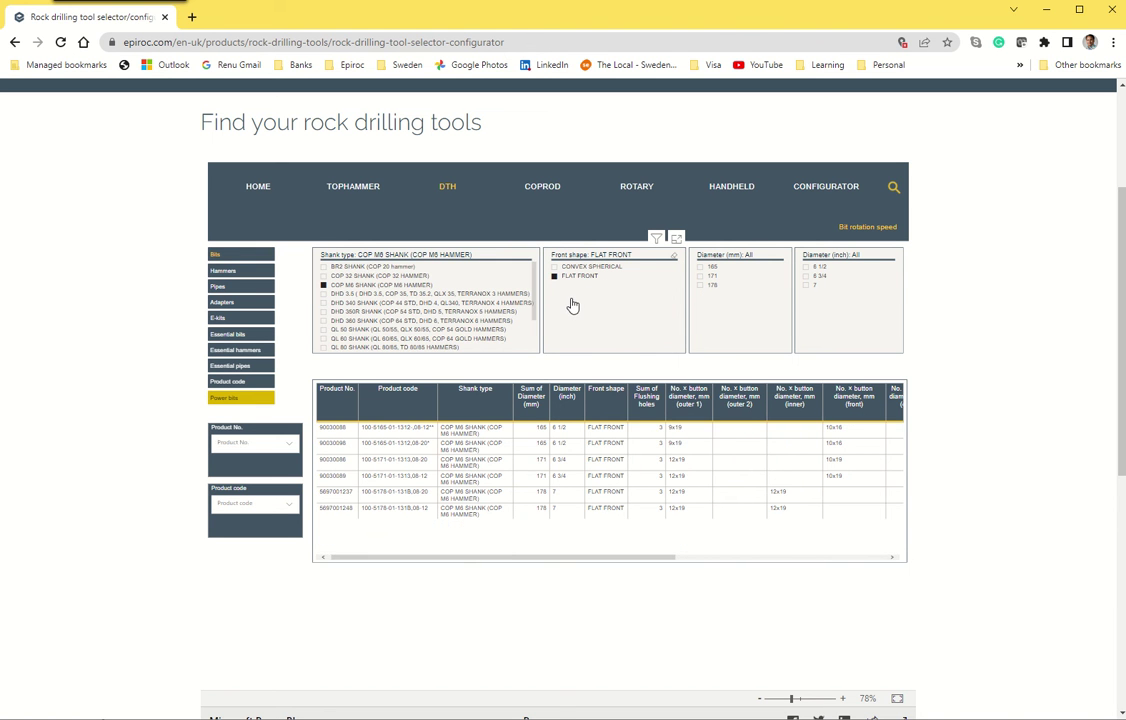
click(700, 268)
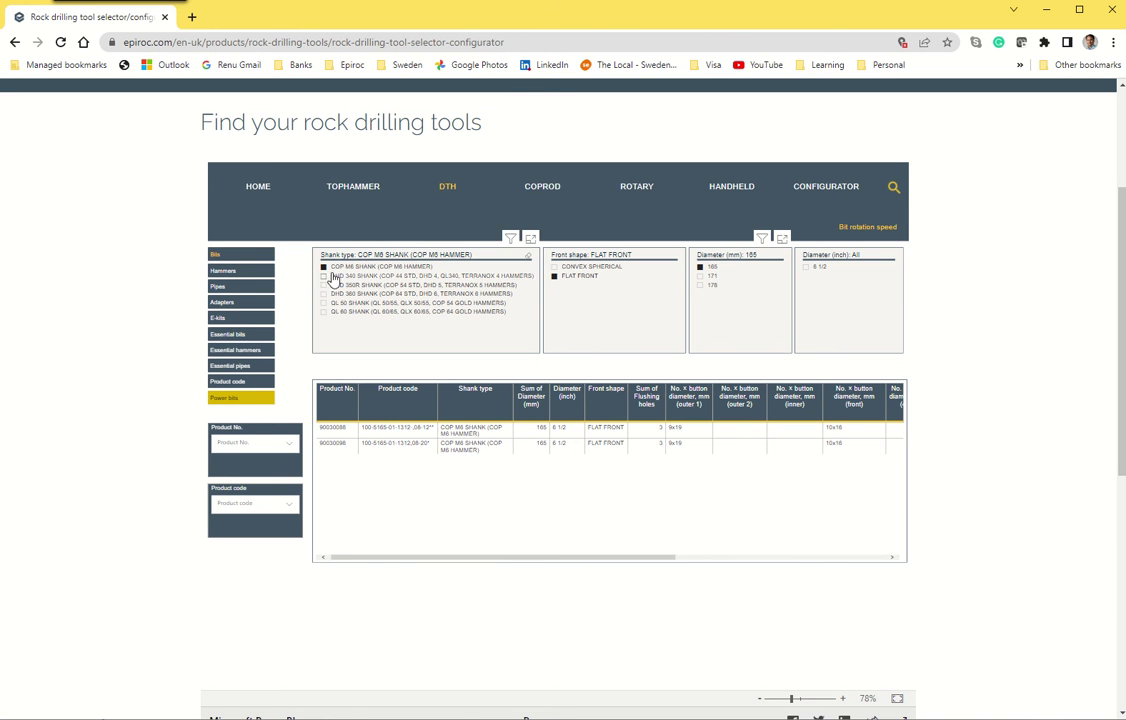
Open the DTH power bits and filter them by the QL 60 shank type.
click(236, 405)
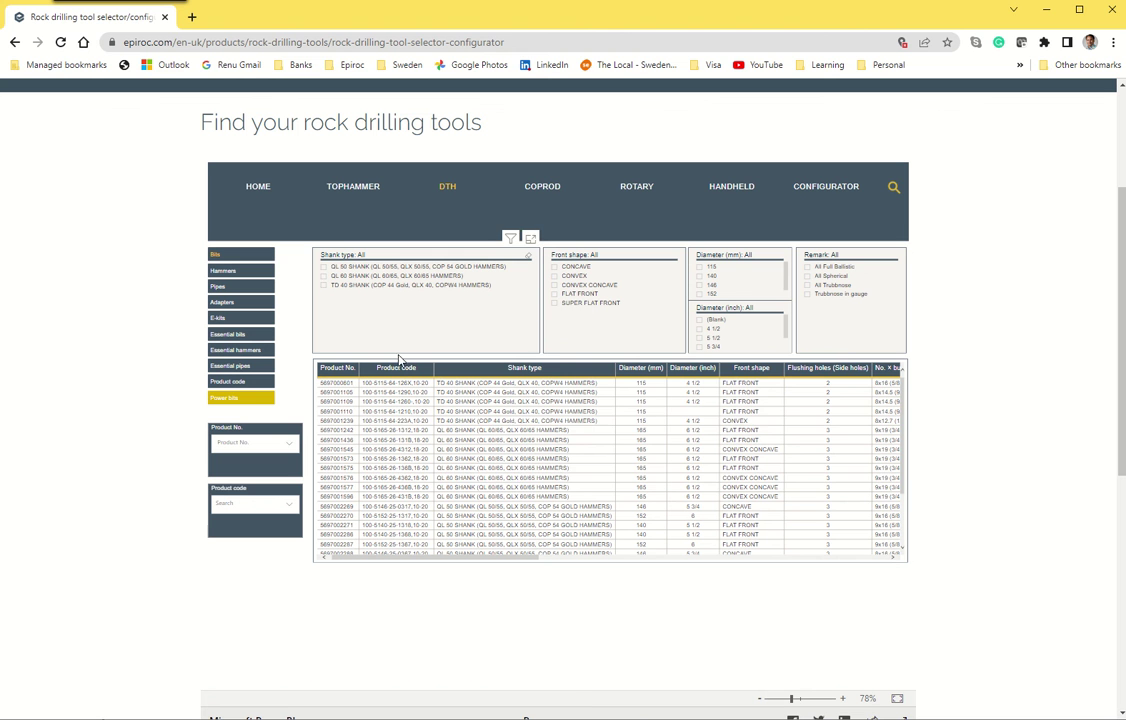
click(324, 277)
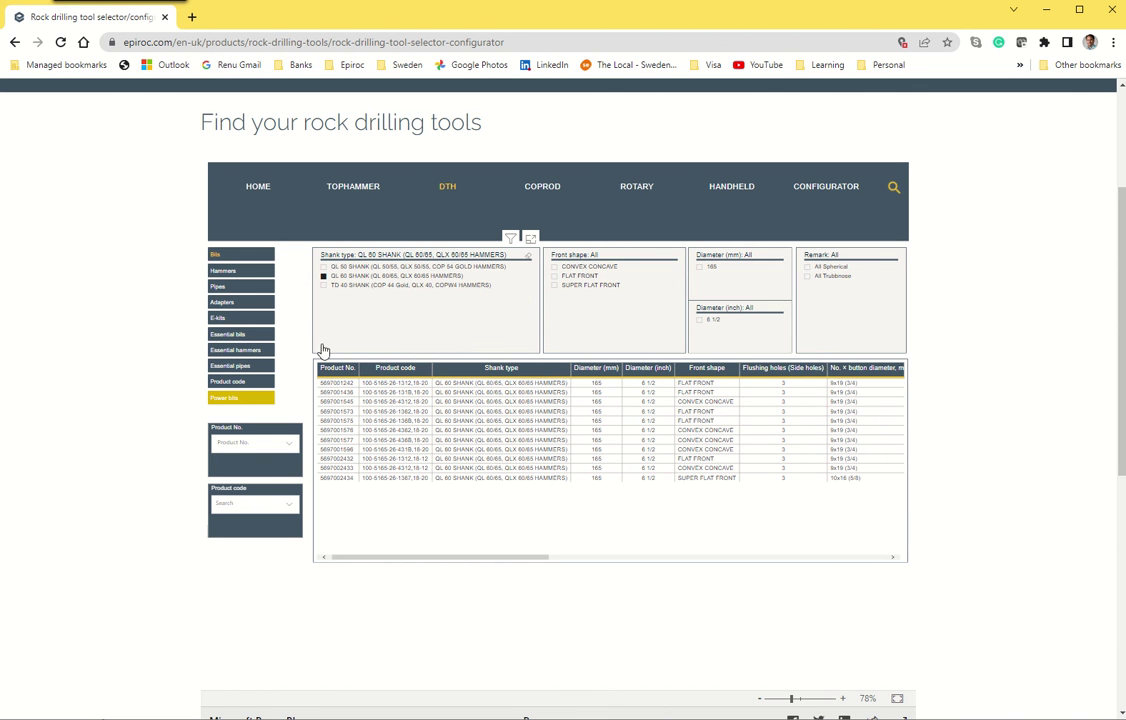
mouse_move(333, 387)
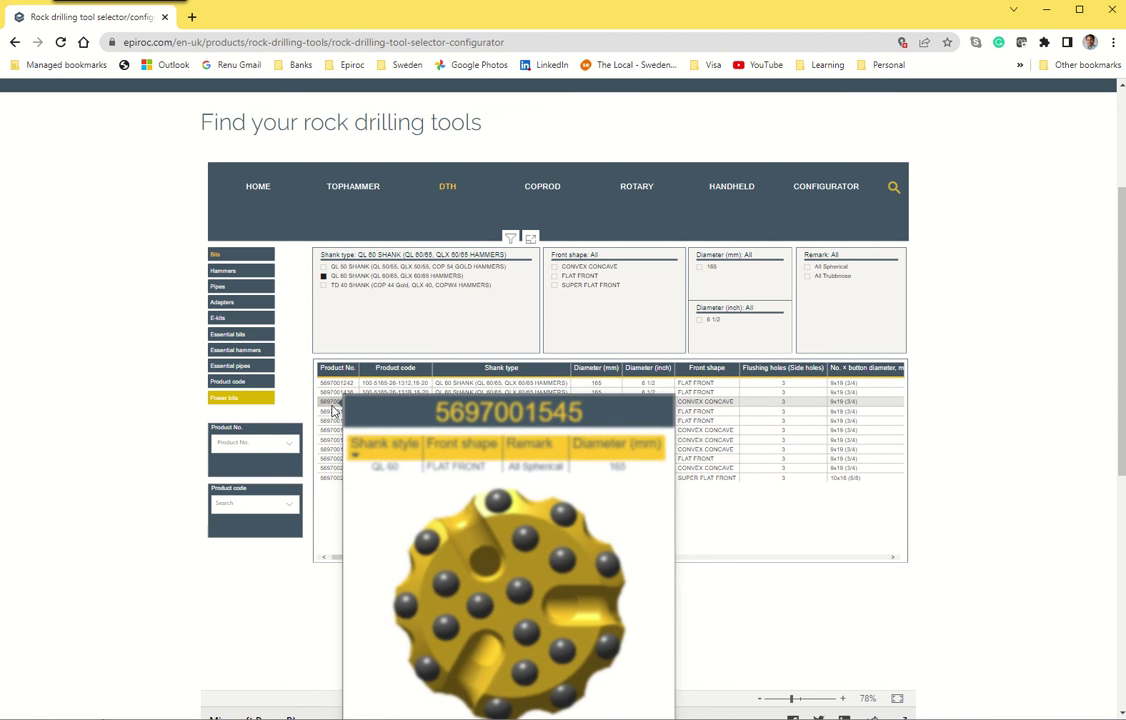
Open the DTH hammers and filter them by COP Gold series, COP 64 Gold QM hammer type and API 3 1/2" Reg thread connection.
mouse_move(334, 421)
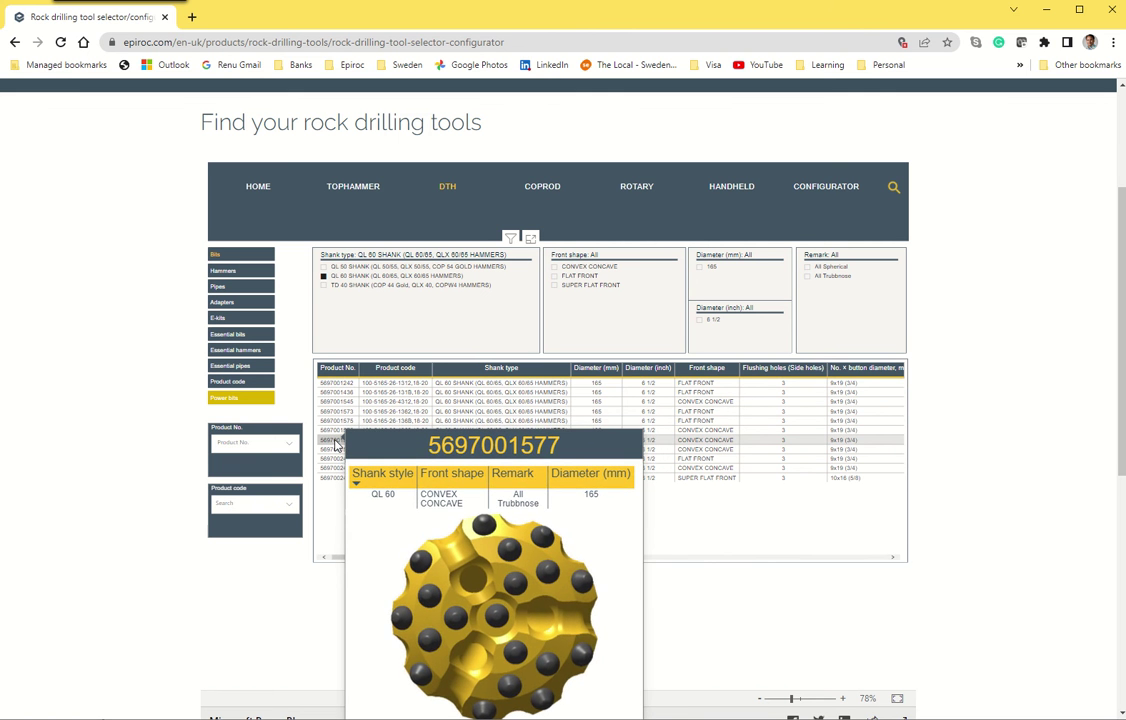
mouse_move(339, 467)
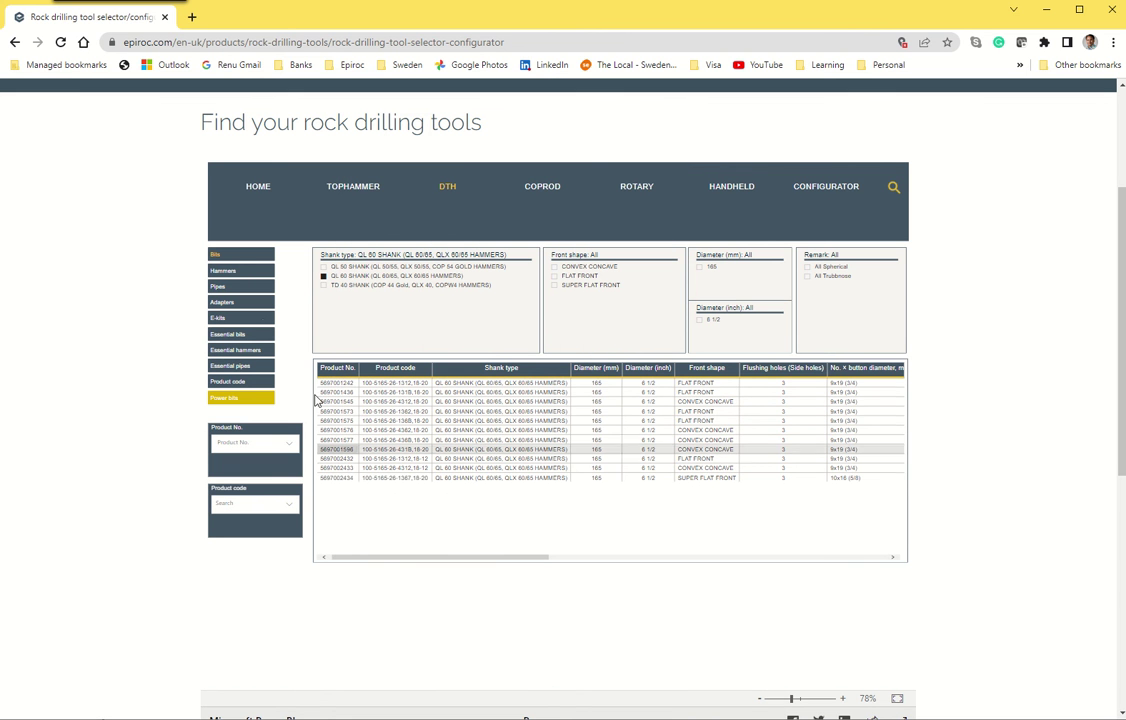
click(228, 272)
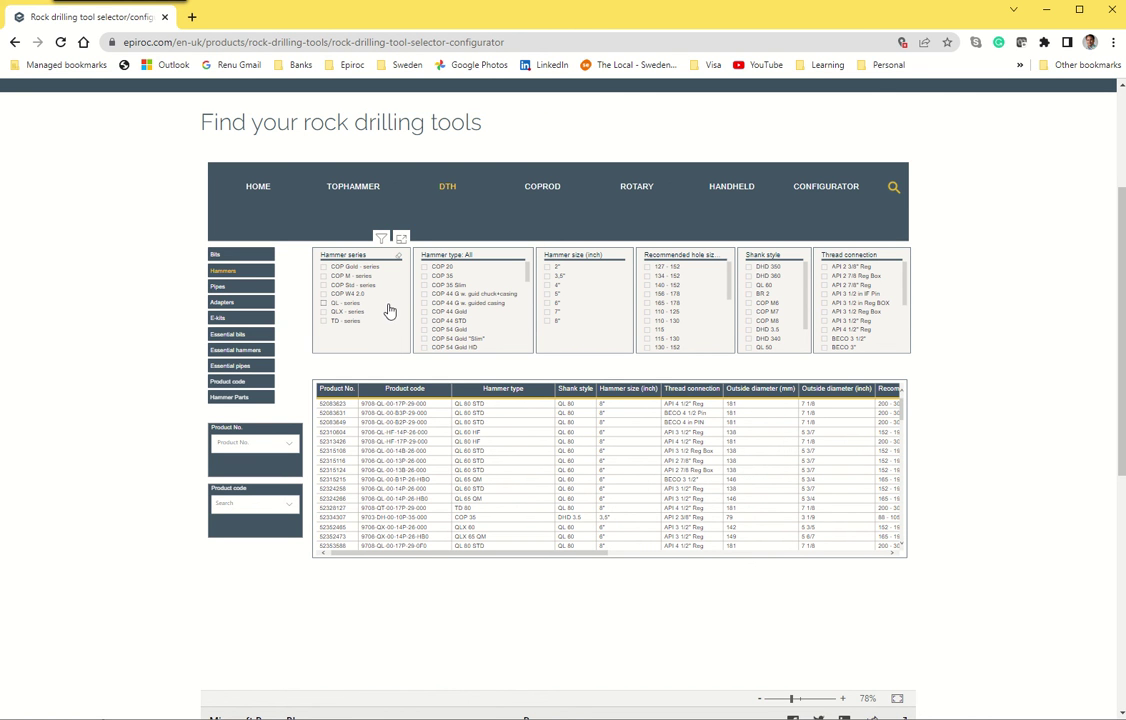
click(324, 269)
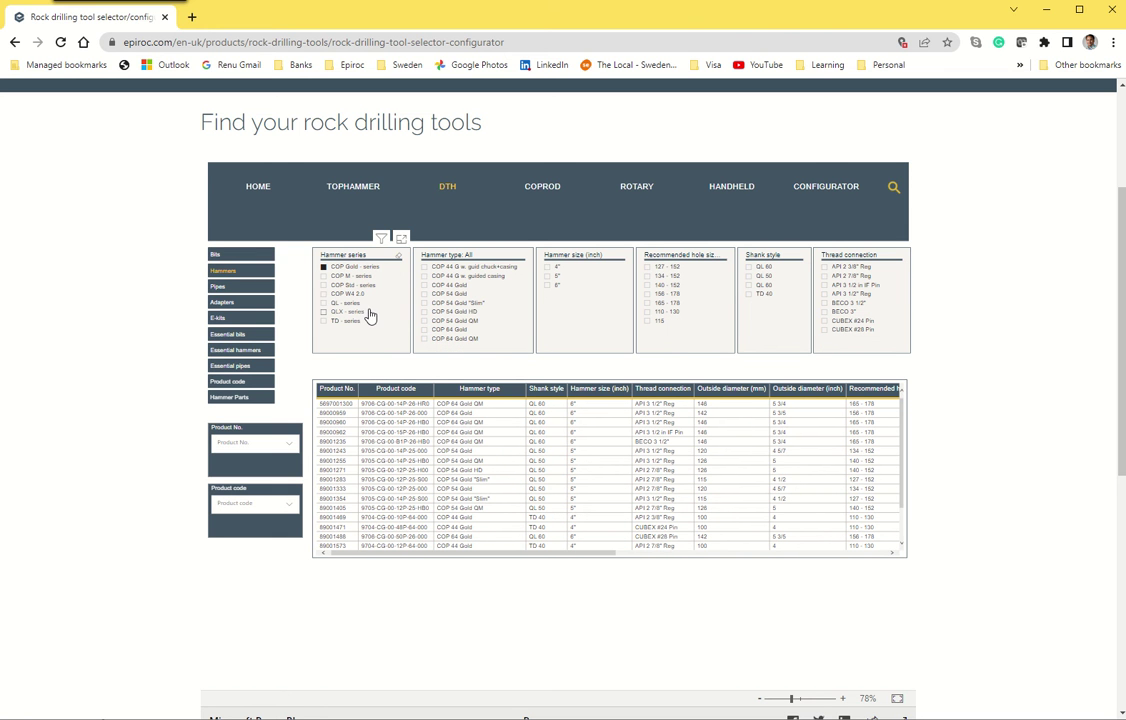
click(425, 340)
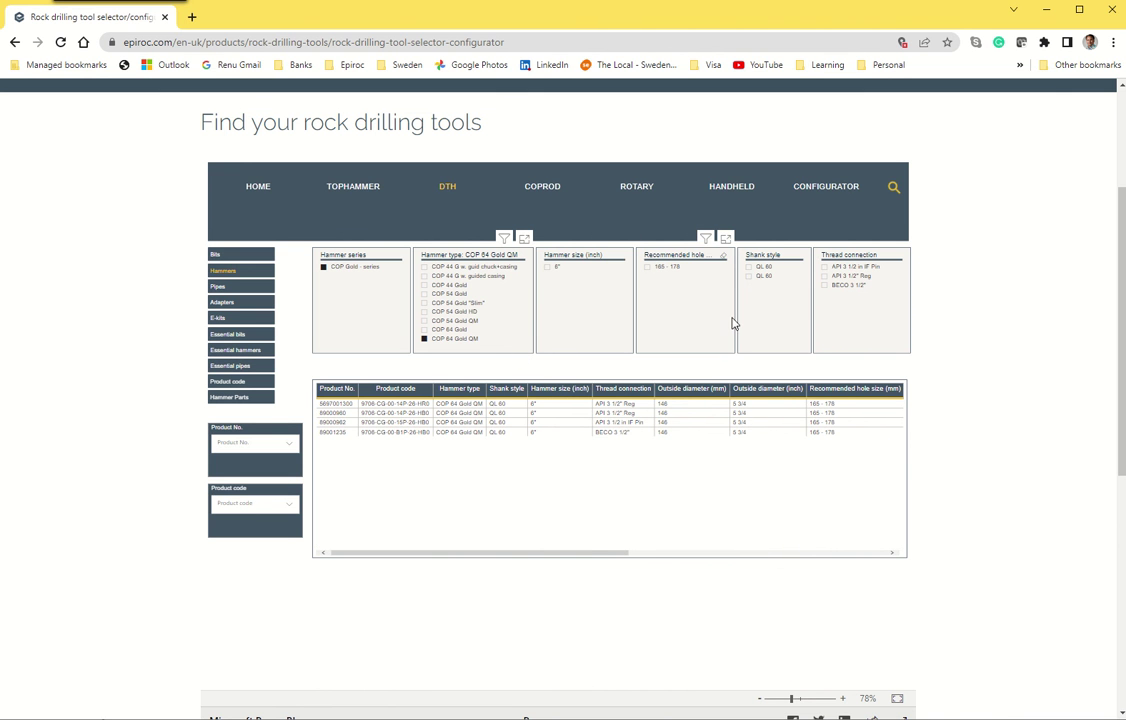
click(825, 277)
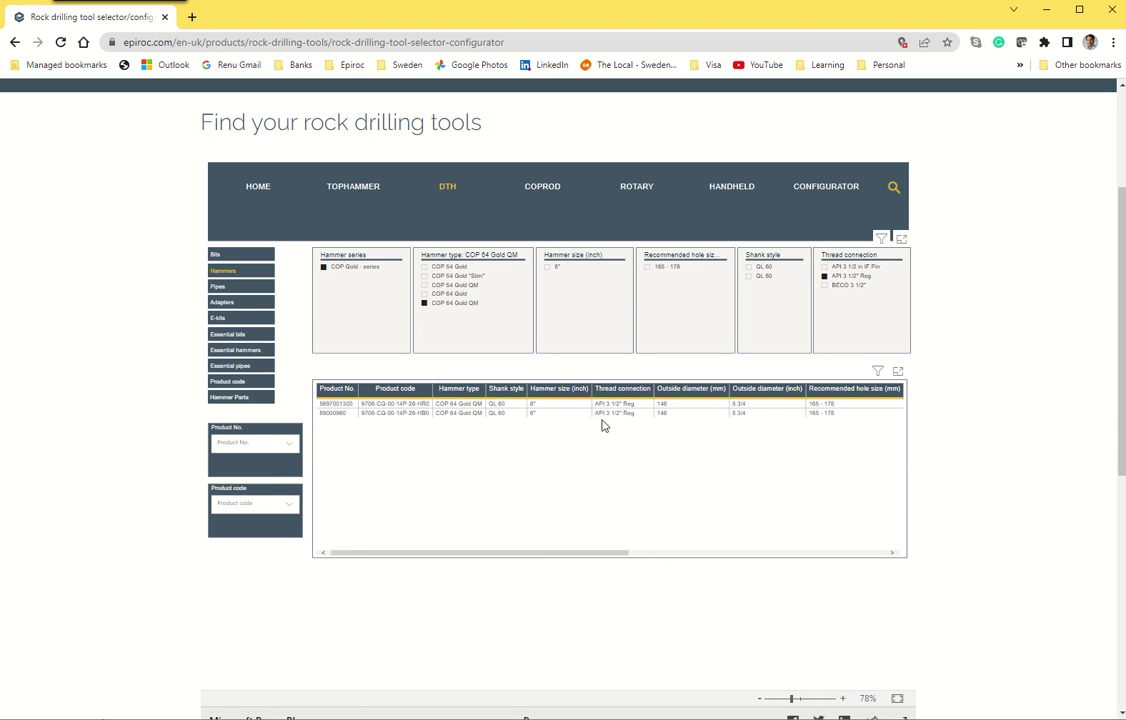
Open the DTH hammer parts, clear the COP 20 filter, and filter by the COP M series and COP M6 hammer type.
click(229, 404)
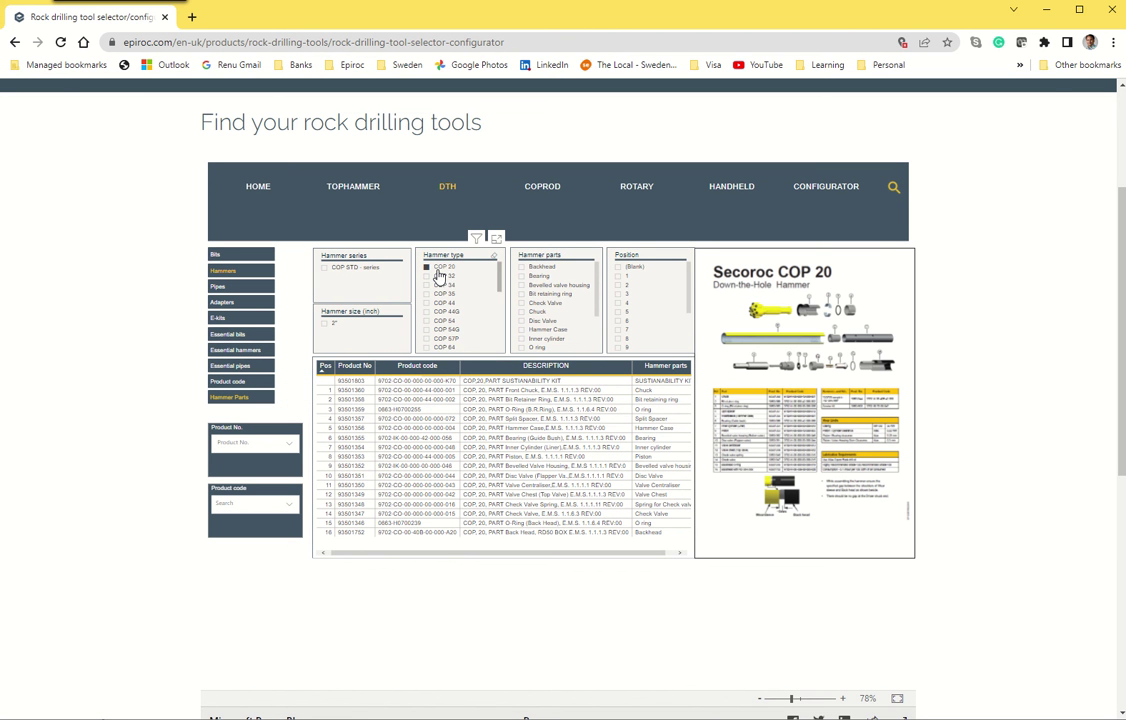
click(494, 258)
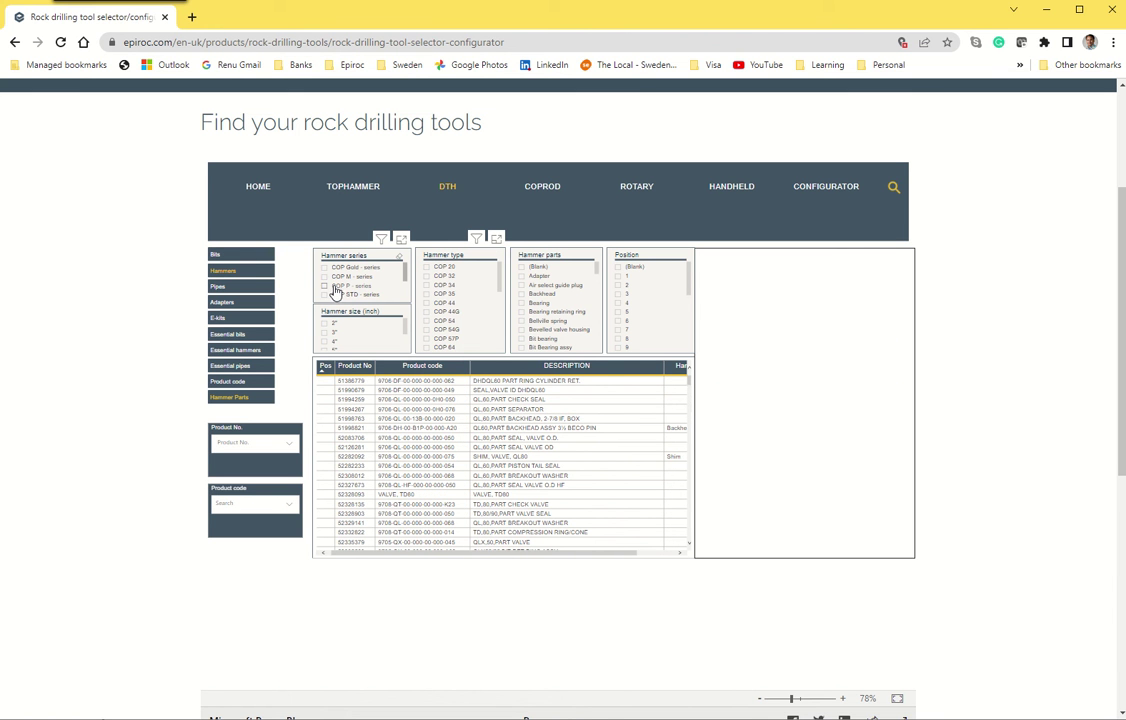
click(324, 278)
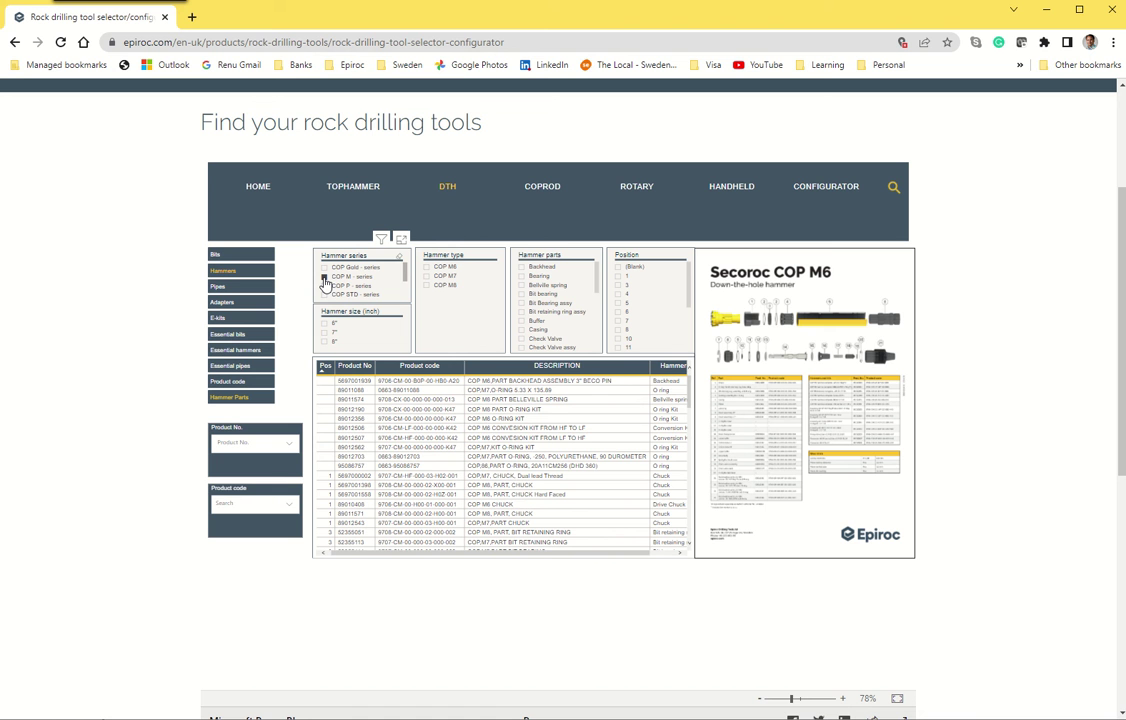
click(426, 267)
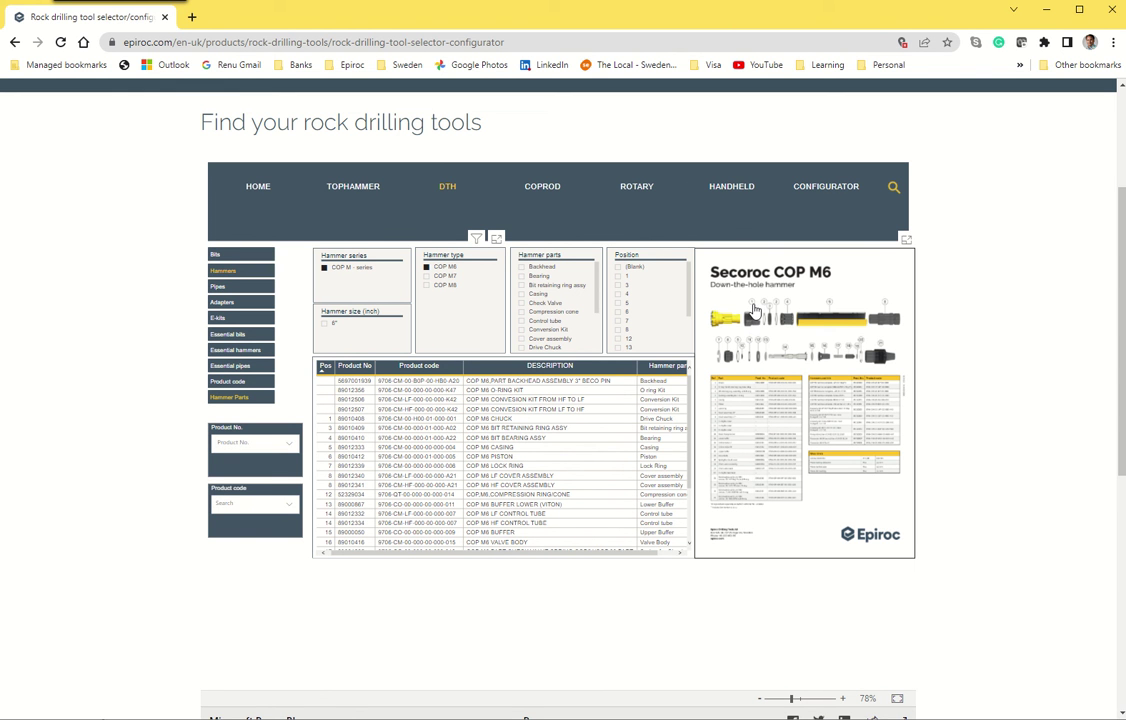
Filter the COP M6 hammer parts by positions 1, 8 and 6 in turn, viewing the enlarged parts drawing before position 6.
click(618, 277)
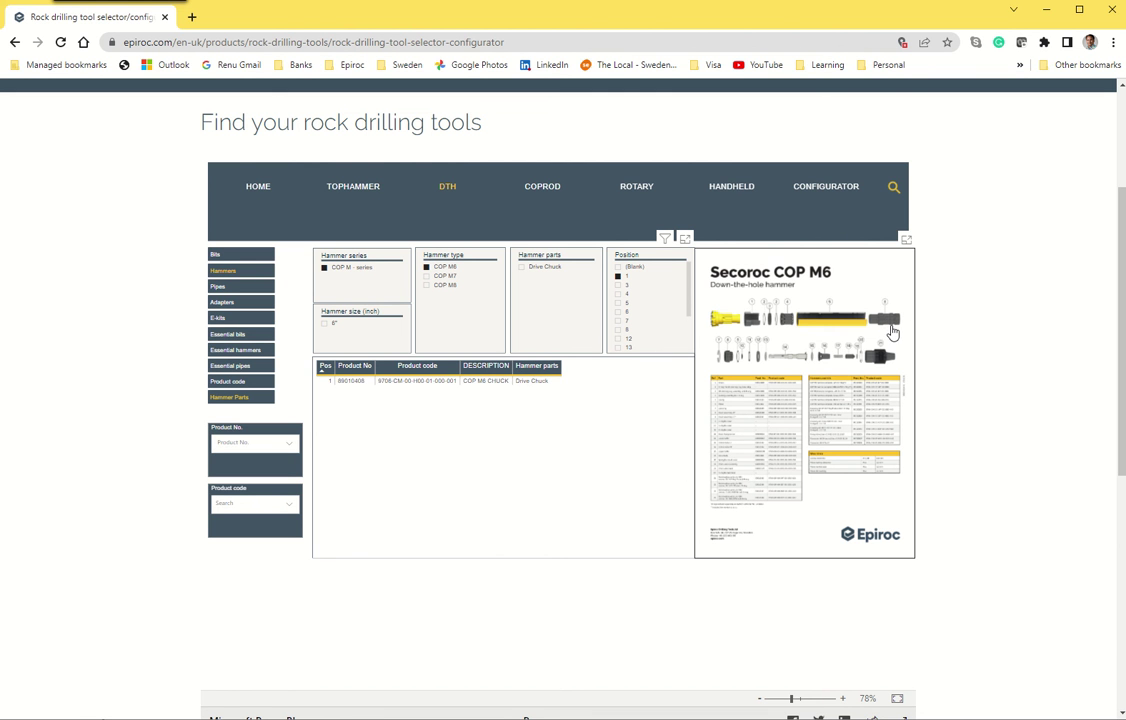
click(618, 330)
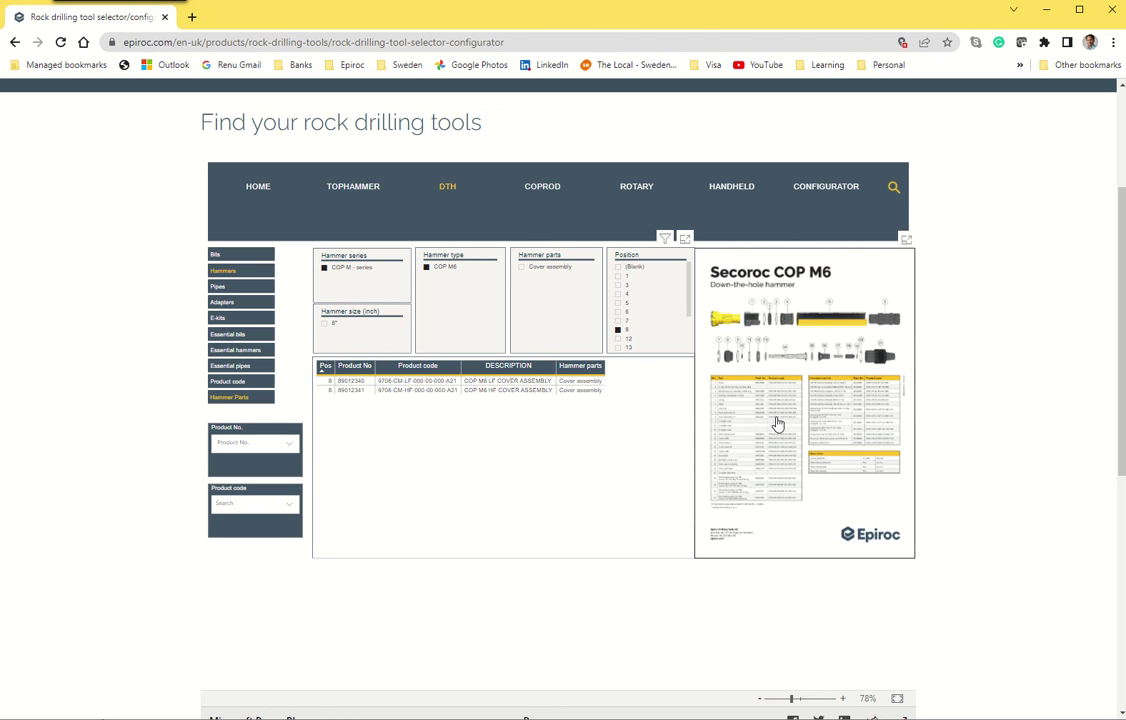
click(906, 242)
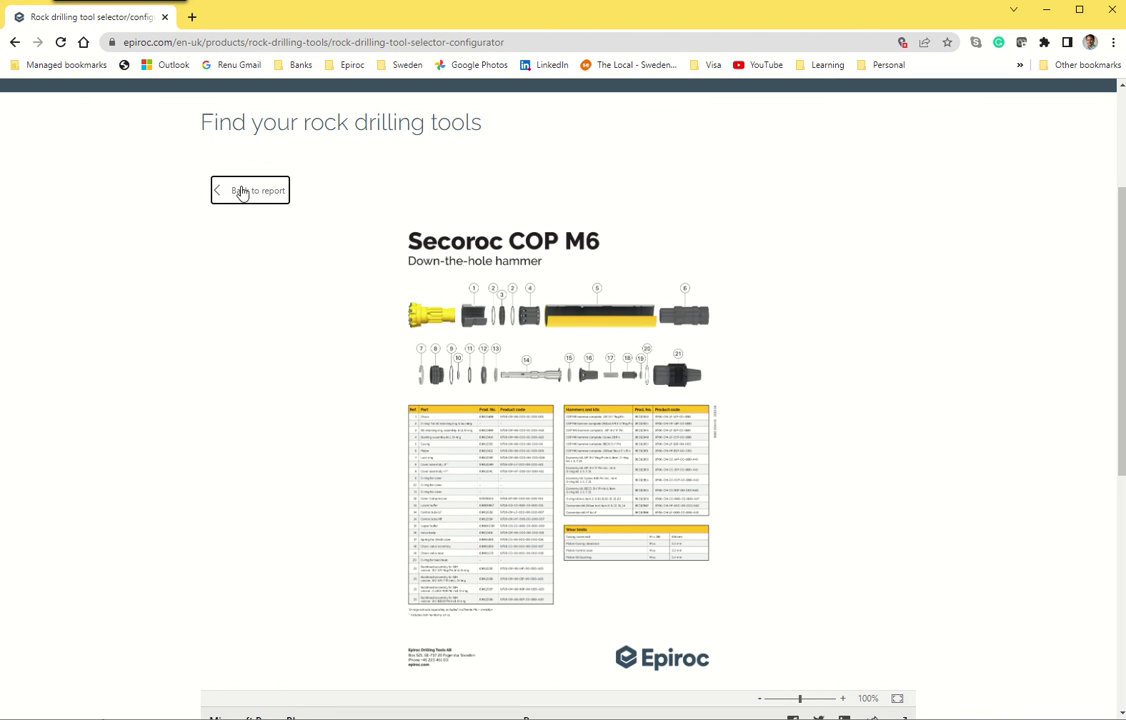
click(241, 192)
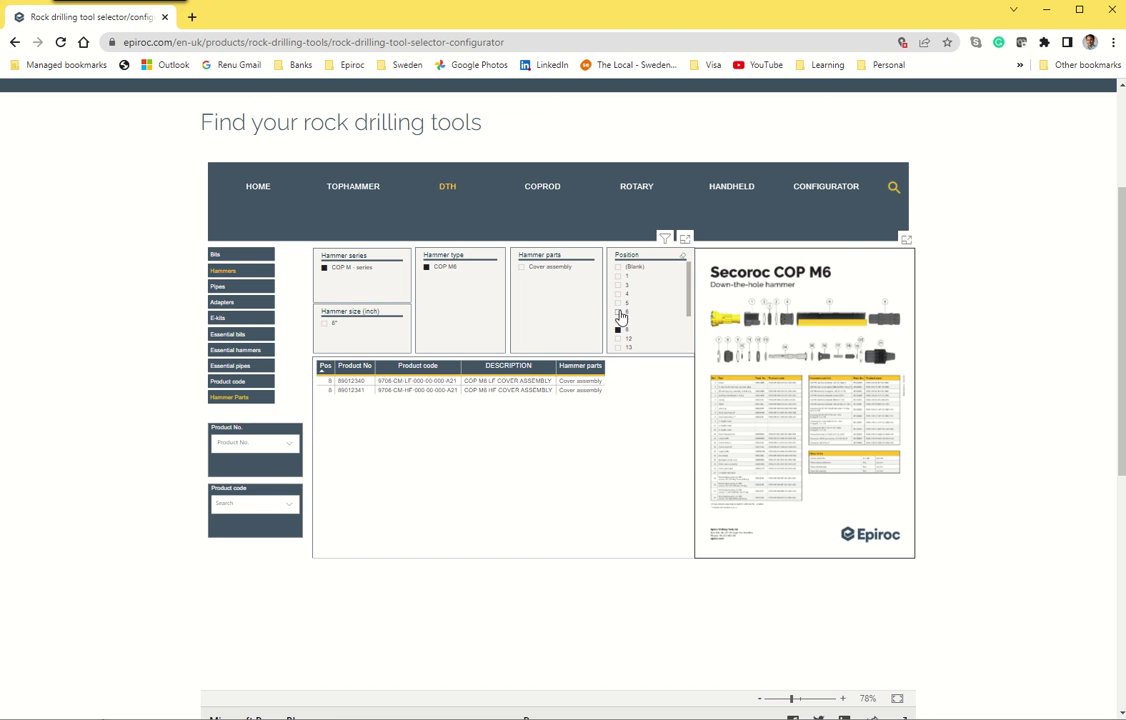
click(619, 313)
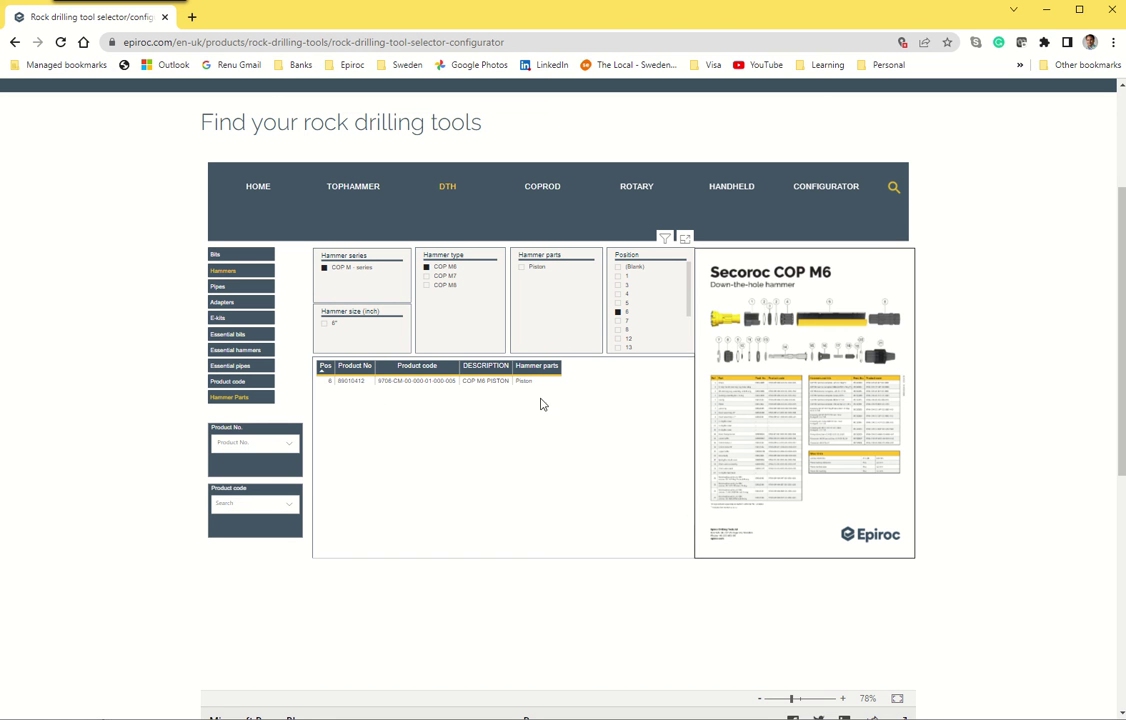
View the DTH product code explanation for bits and the COPROD product categories.
click(236, 386)
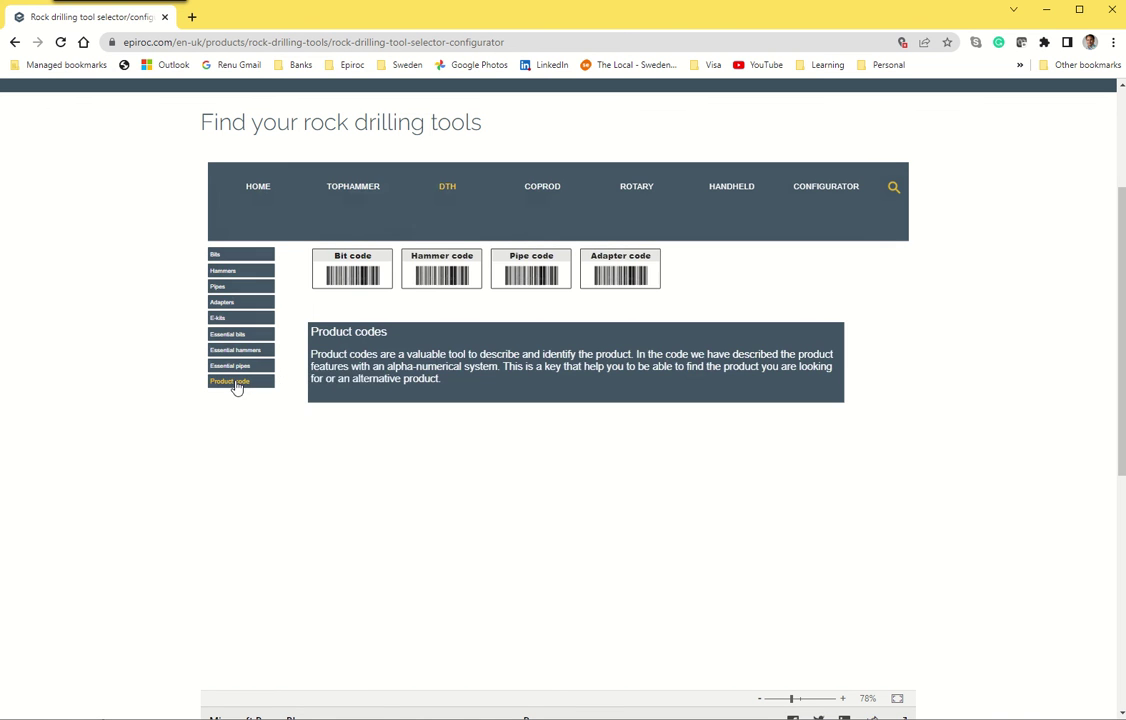
click(353, 285)
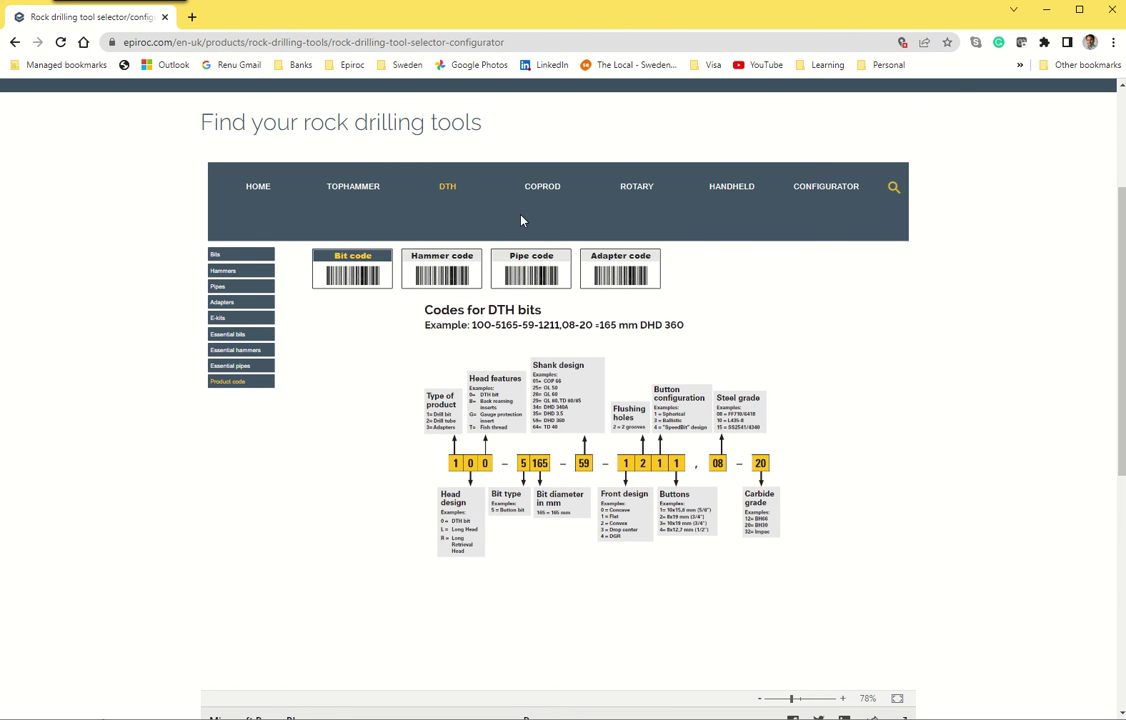
click(537, 194)
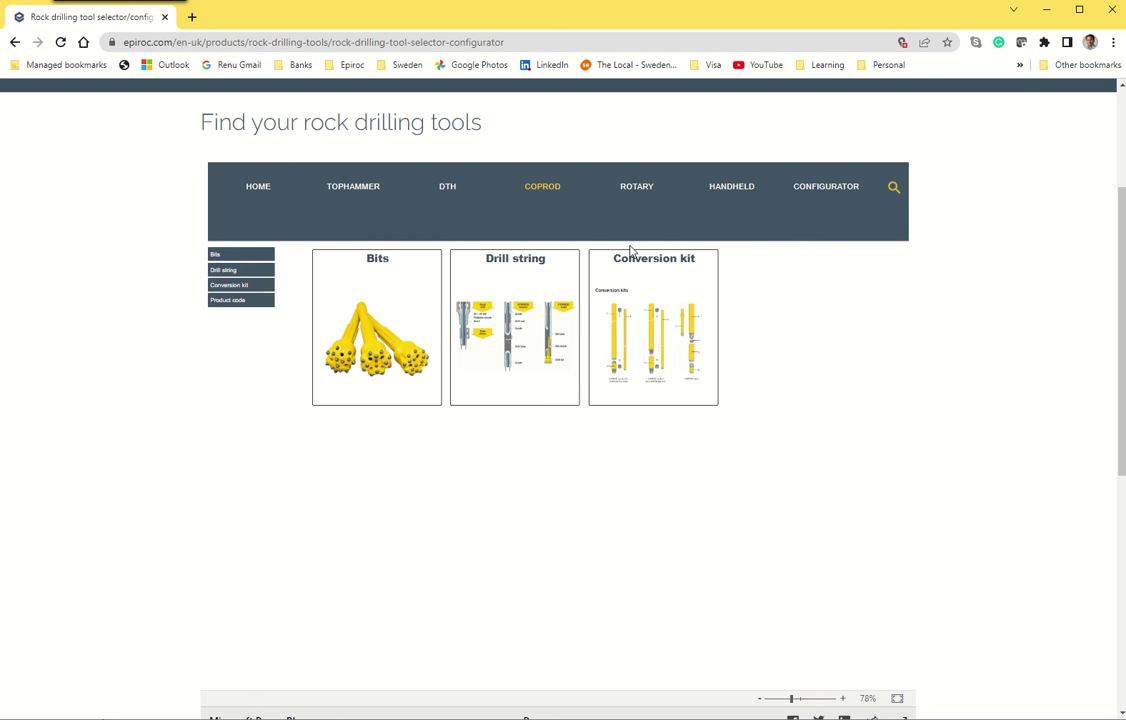
Open the Rotary tricone bits and filter them by the Air Rotary tool, 06-3/4 inch diameter and IADC 522.
click(636, 196)
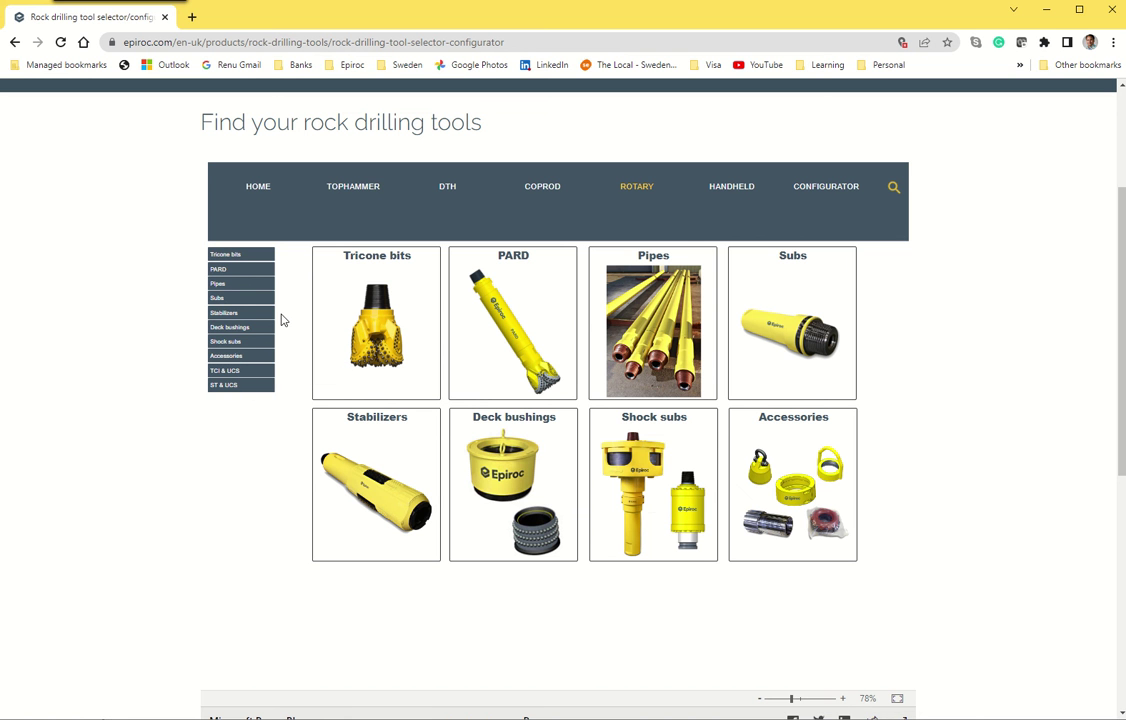
click(240, 260)
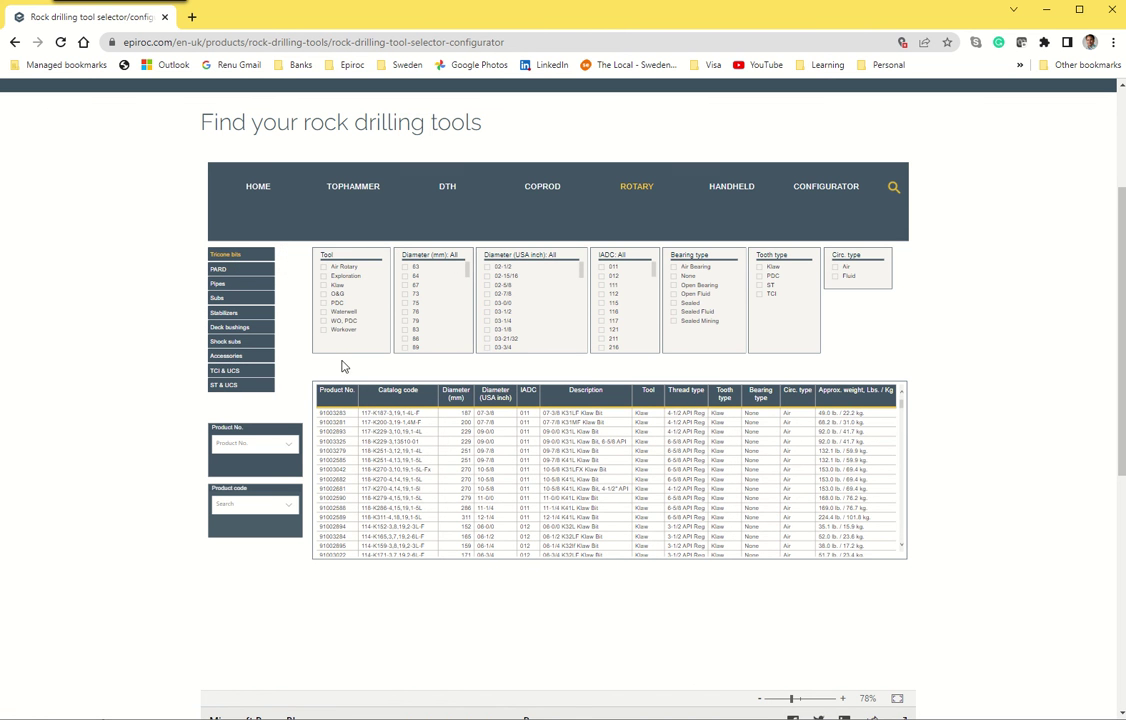
click(324, 268)
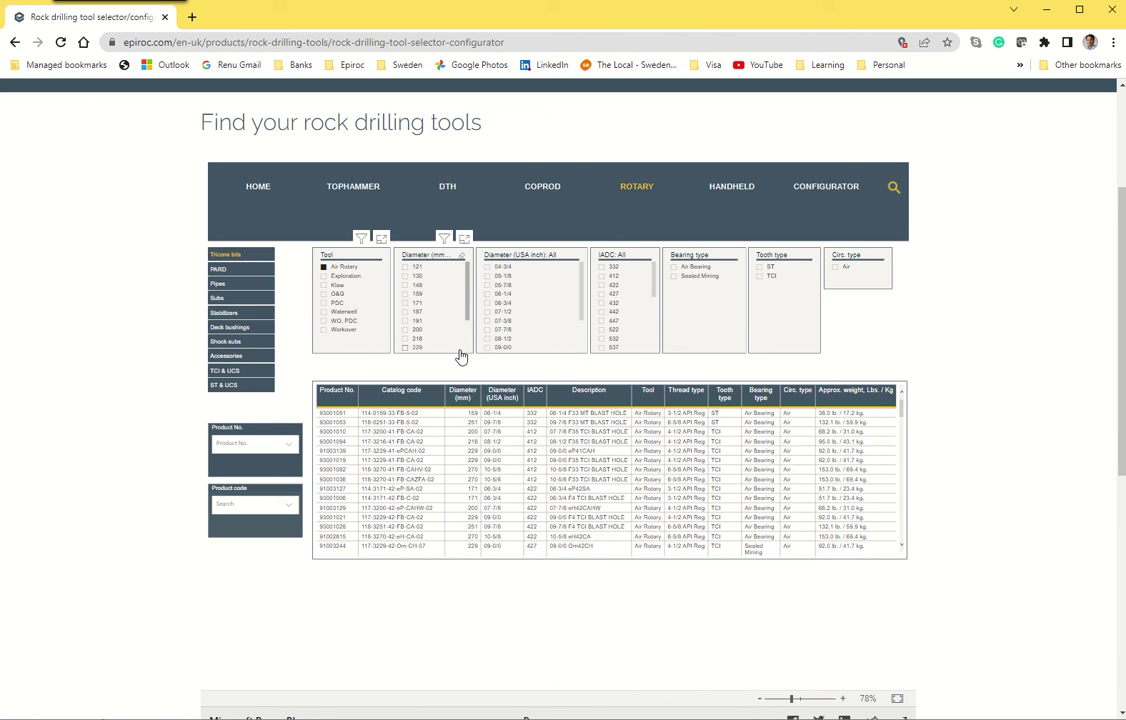
click(488, 304)
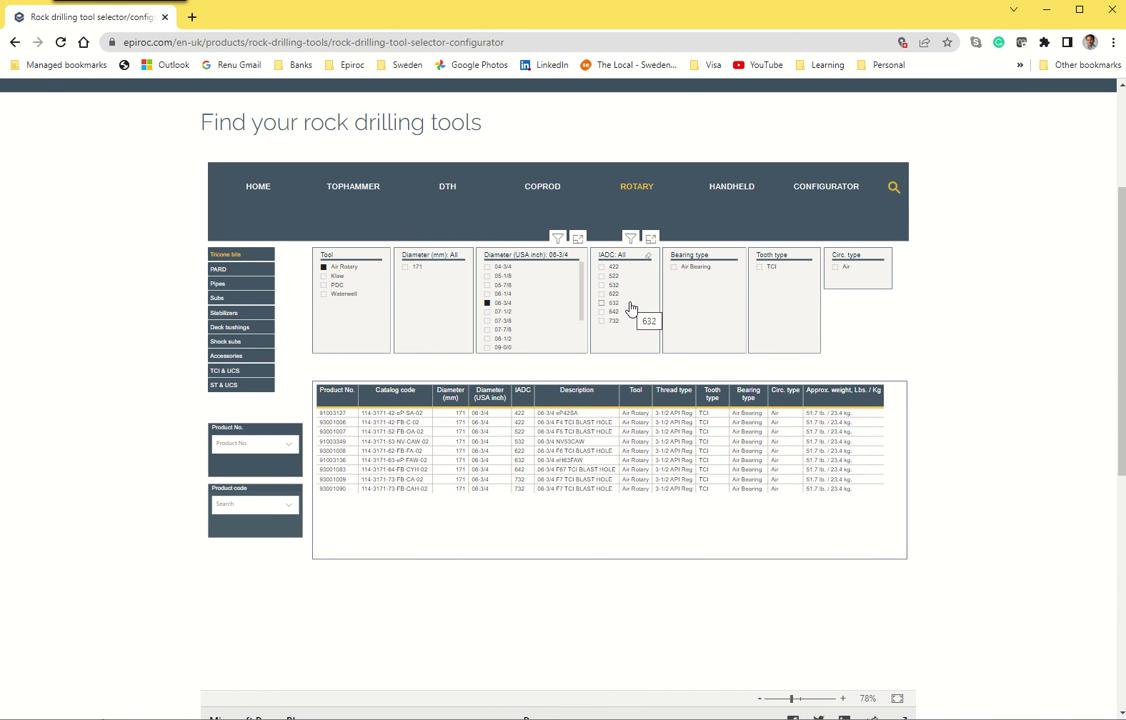
click(601, 277)
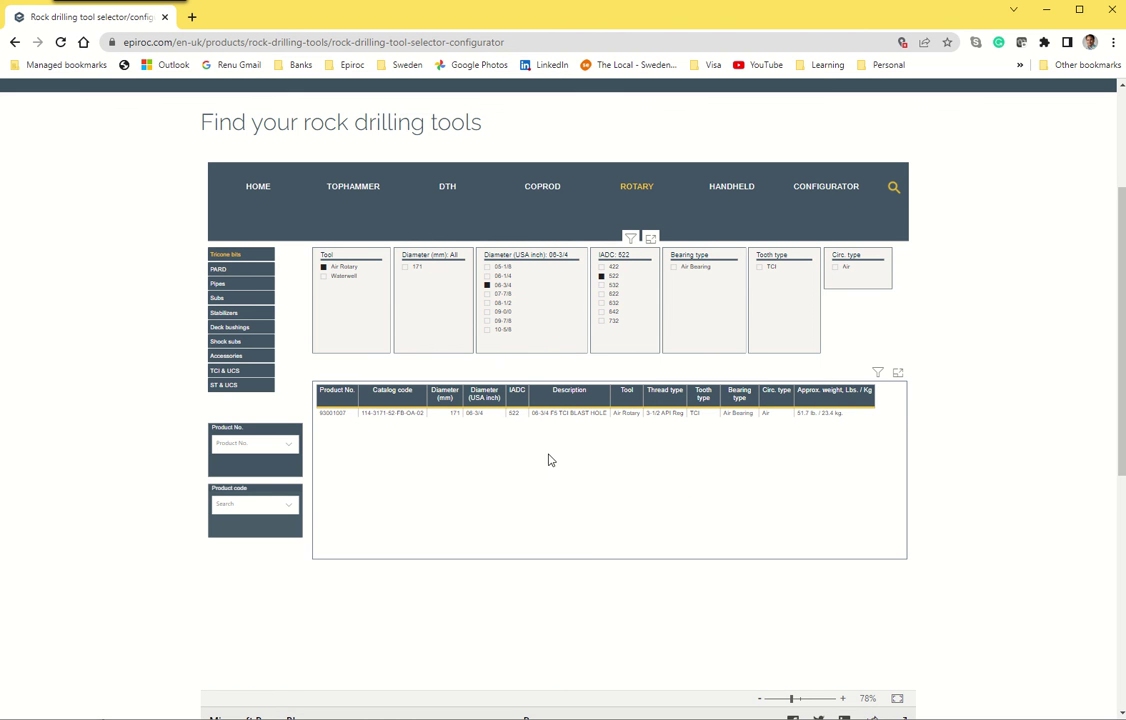
View the Rotary charts matching tungsten carbide insert and steel tooth bits to rock strength.
click(228, 372)
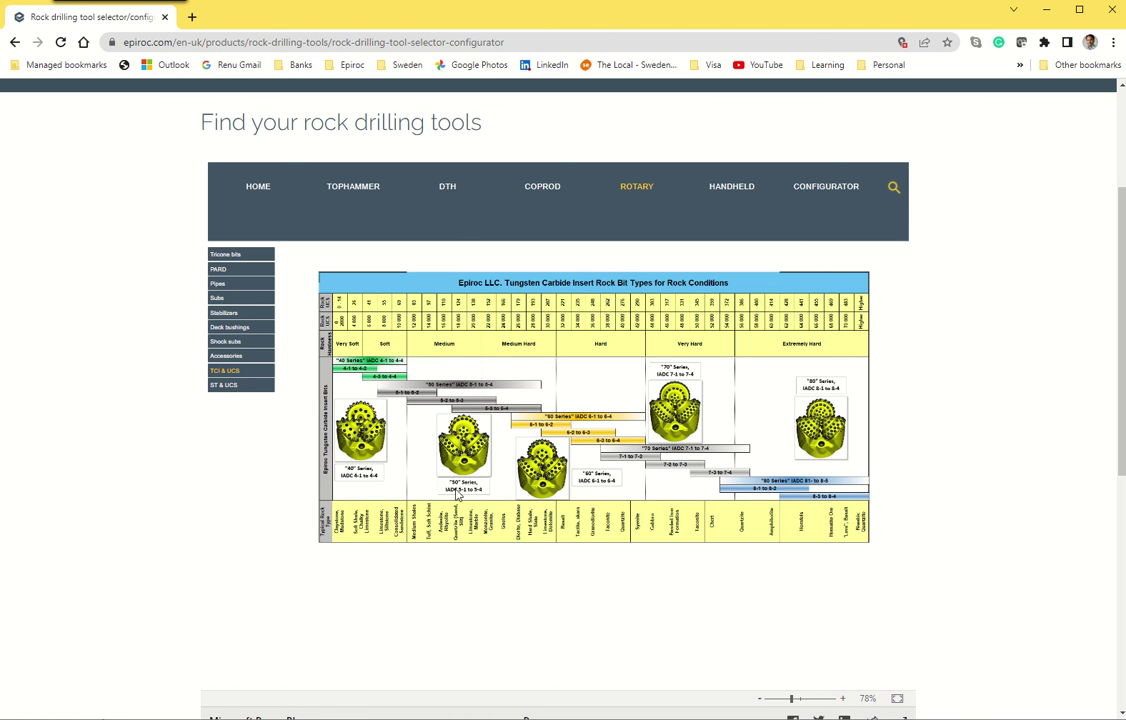
click(244, 436)
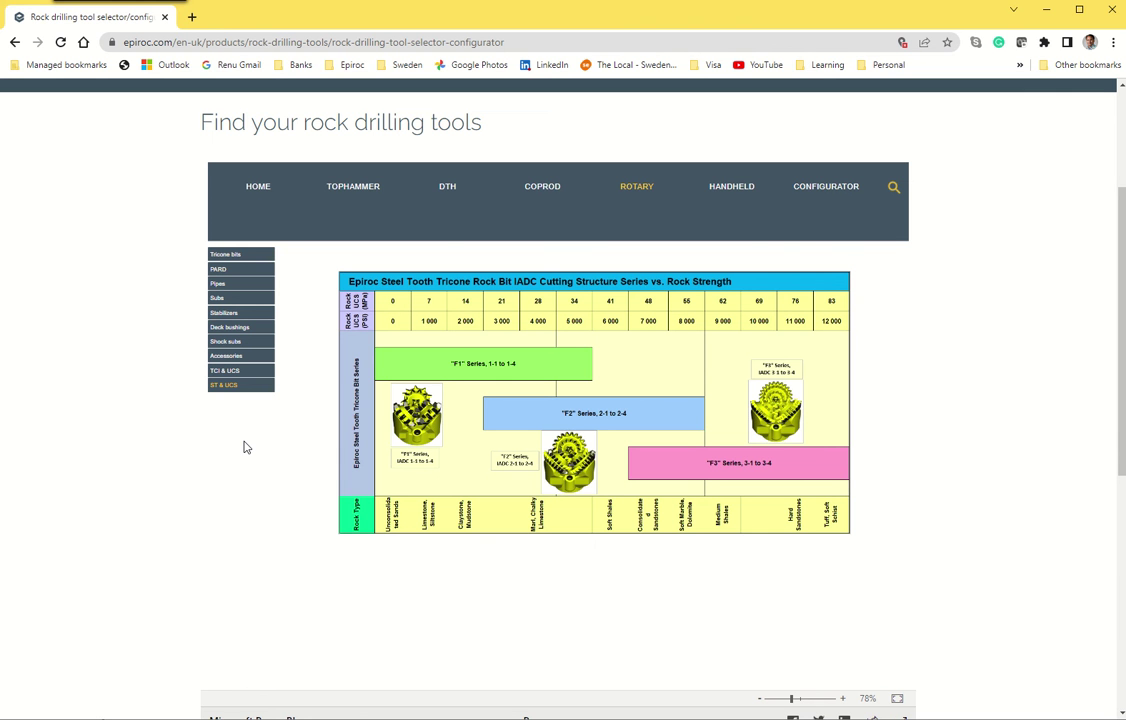
Open the Handheld tapered drill bits and filter them by 7° taper angle and 35 mm diameter.
click(735, 192)
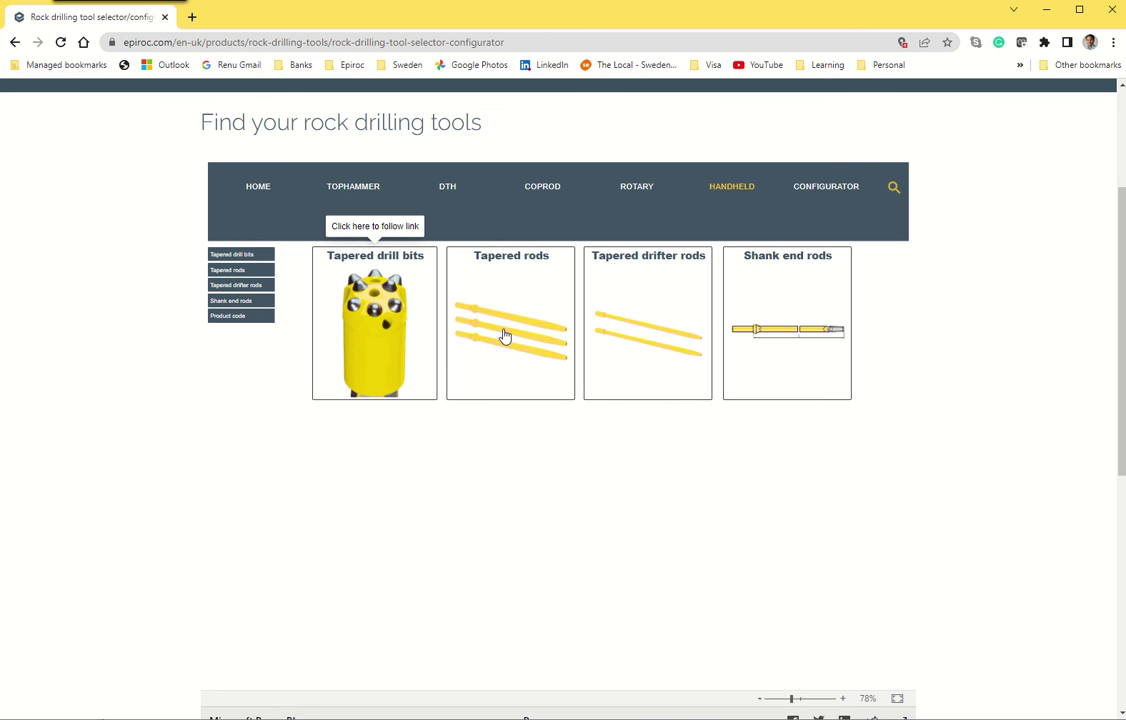
click(371, 371)
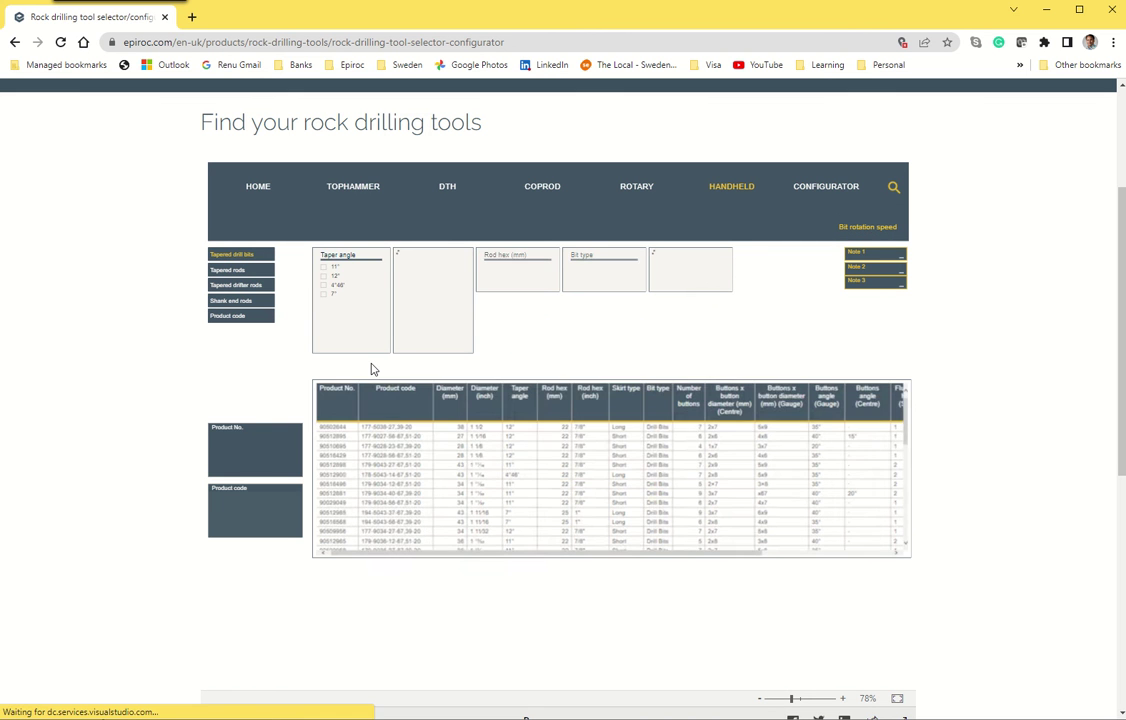
click(323, 295)
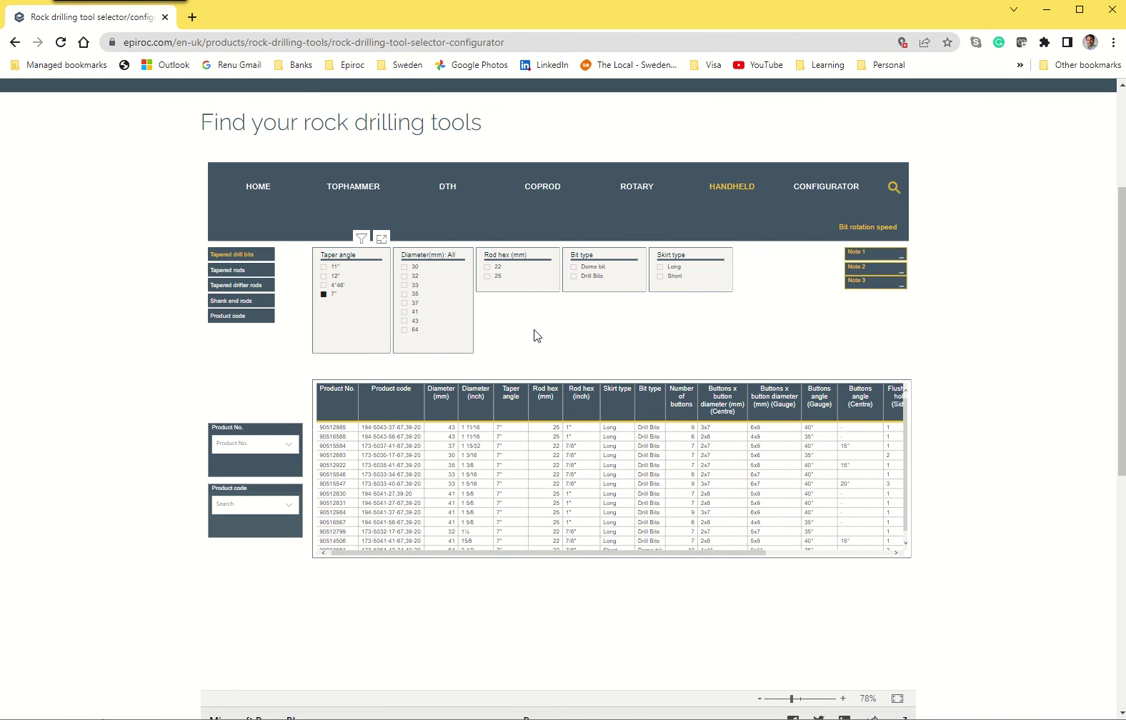
click(404, 294)
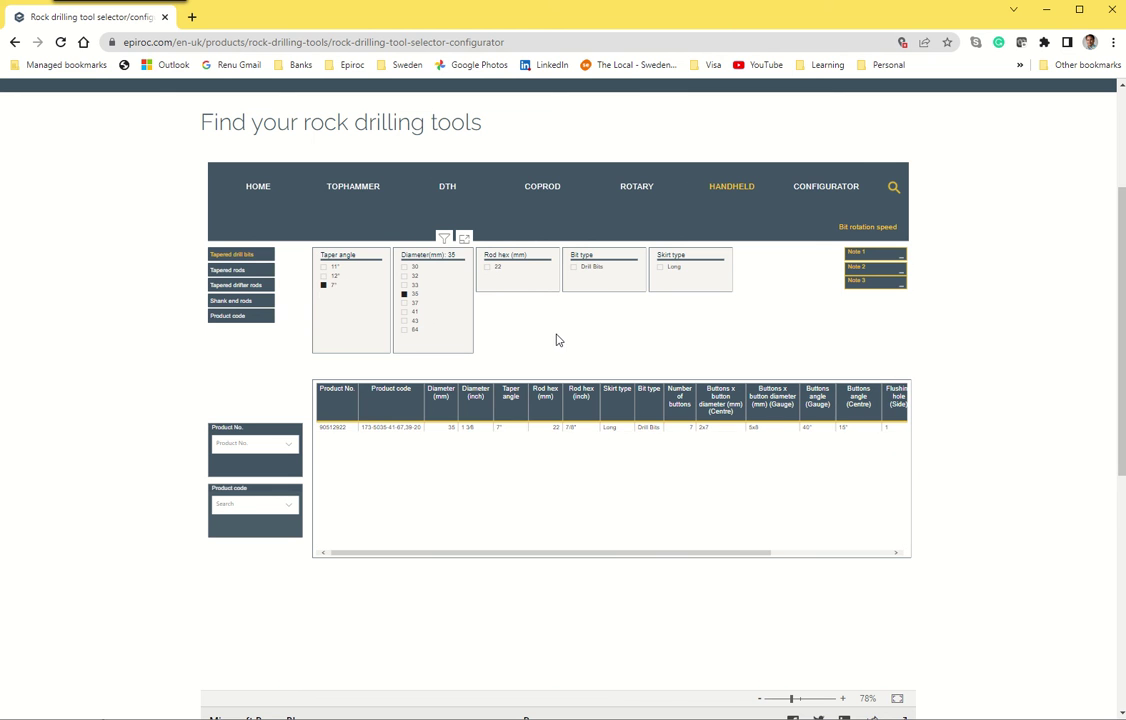